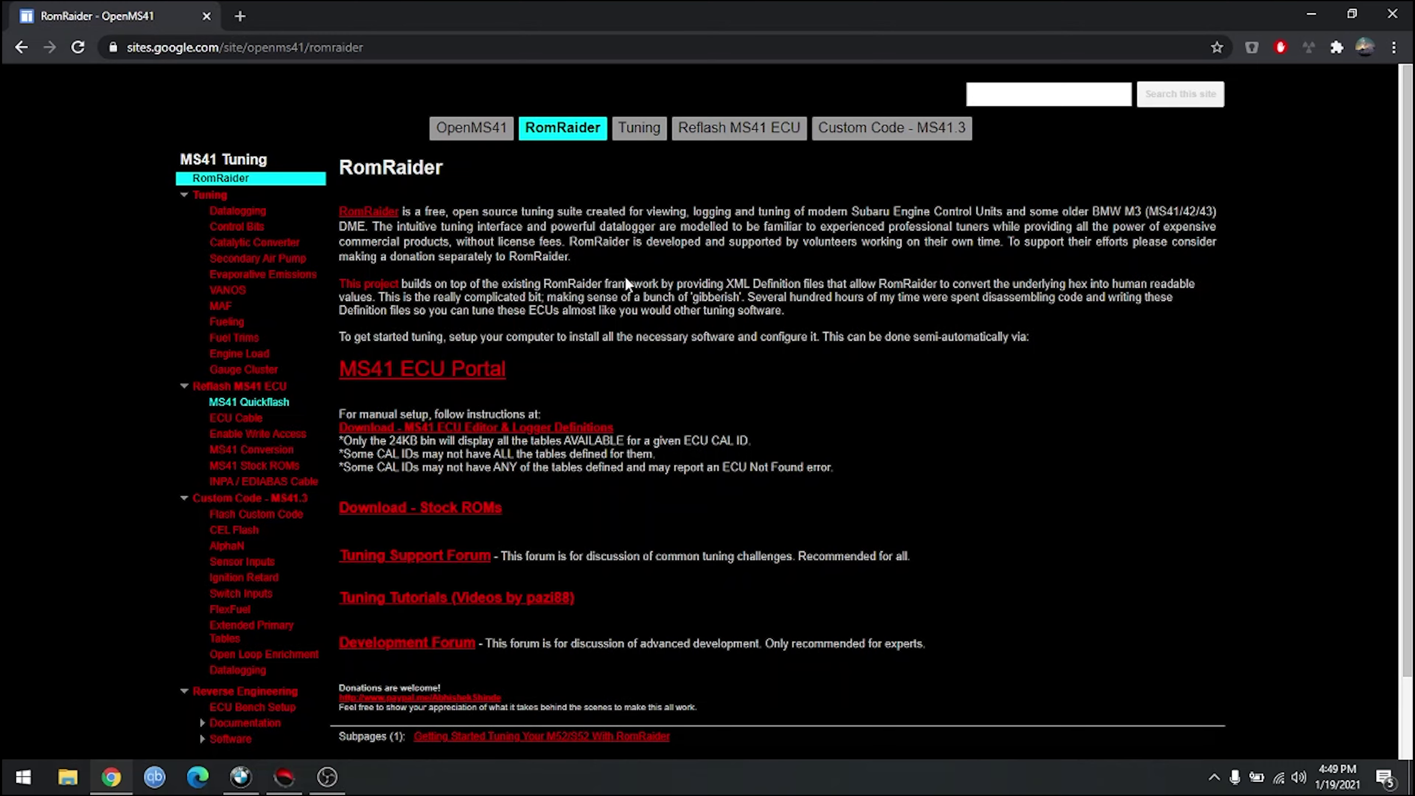
Open the 'Download - MS41 ECU Editor & Logger Definitions' thread in a new tab and view it
scroll(647, 354, down, 2)
scroll(646, 353, up, 2)
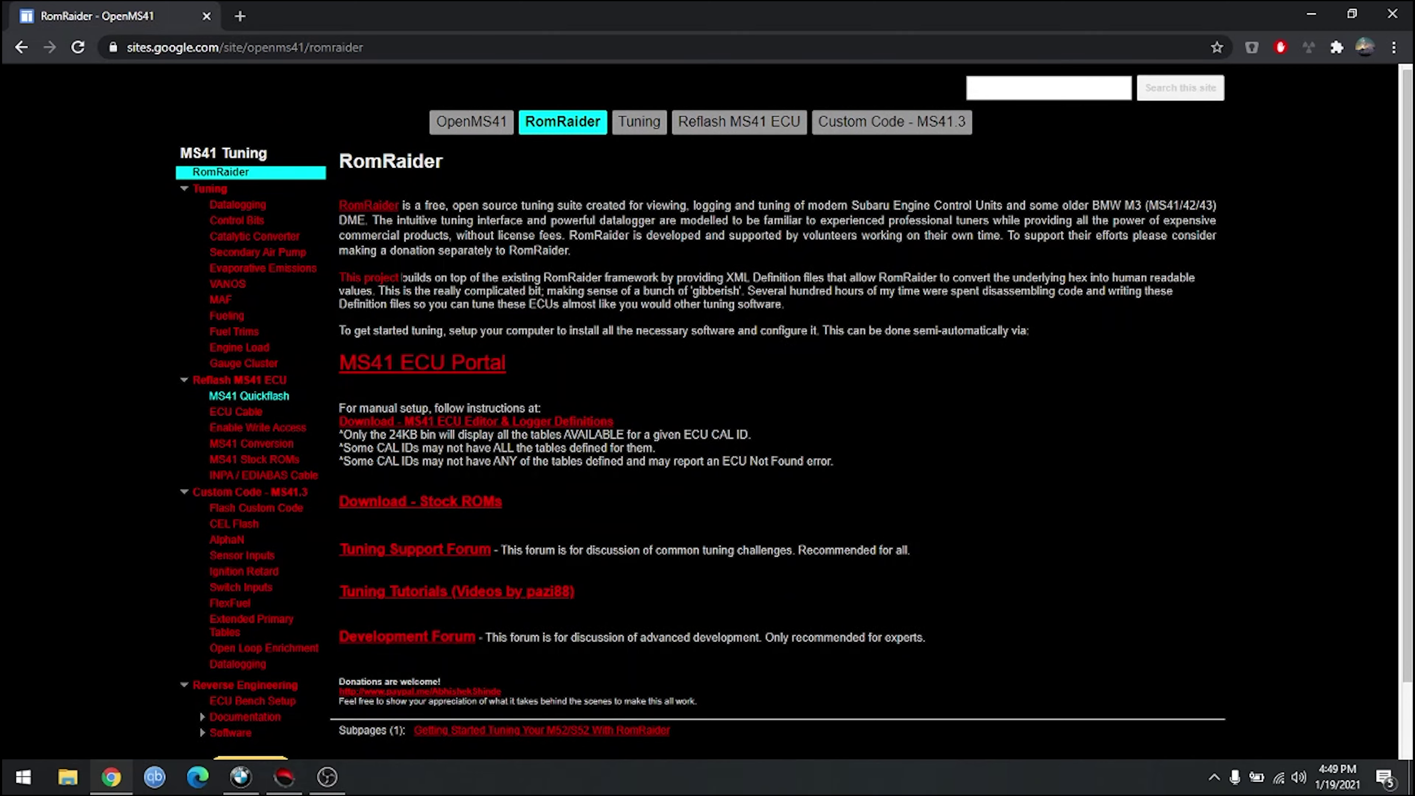
right_click(419, 366)
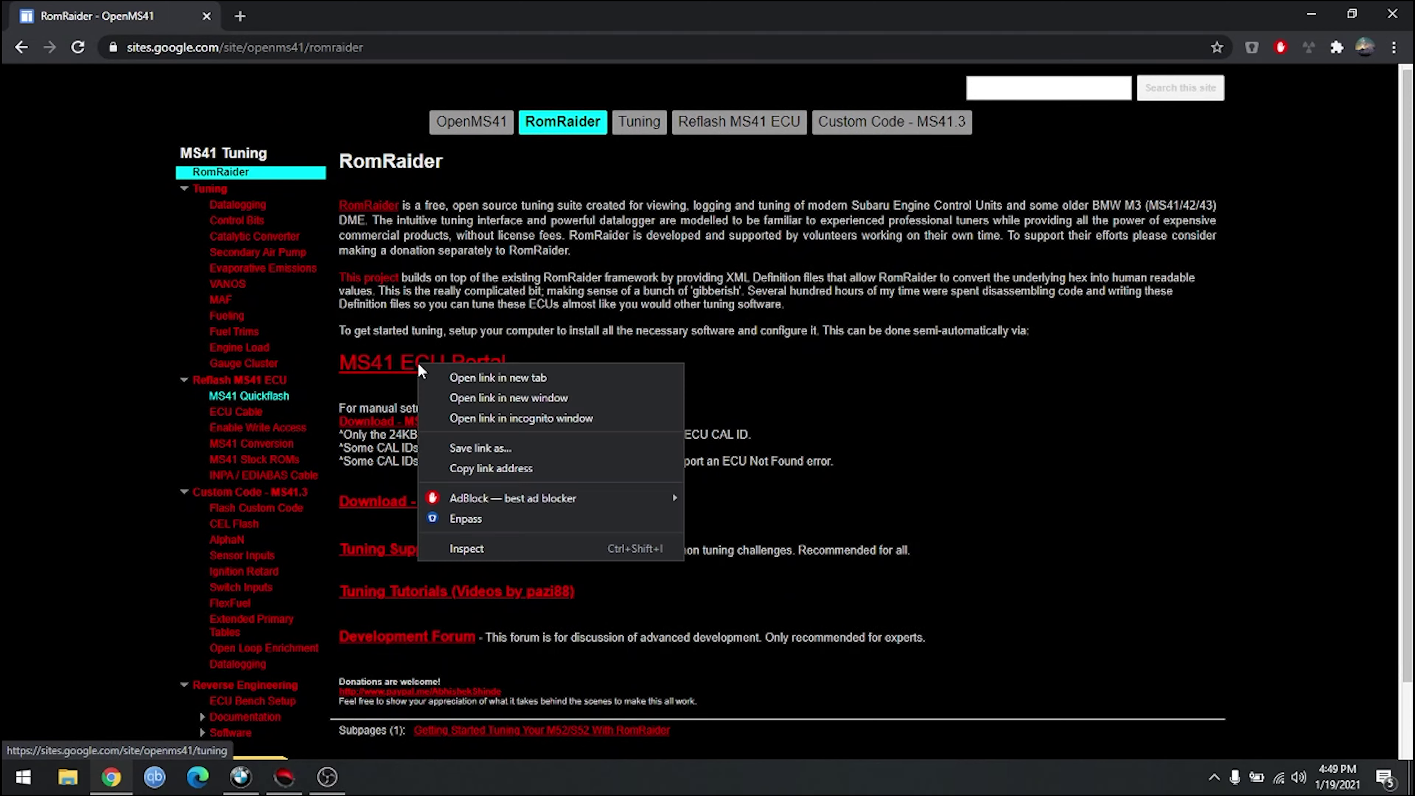
click(536, 347)
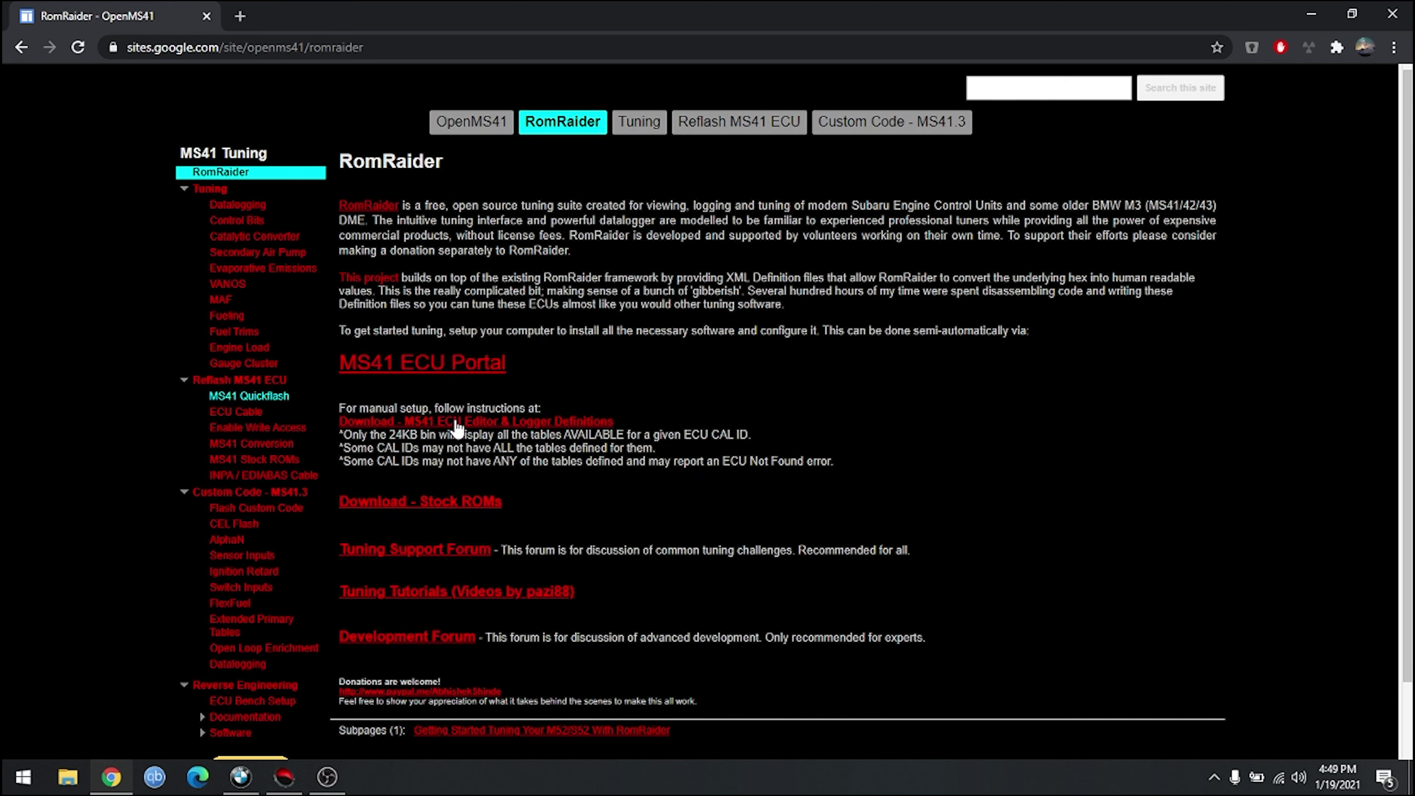
right_click(457, 428)
click(479, 434)
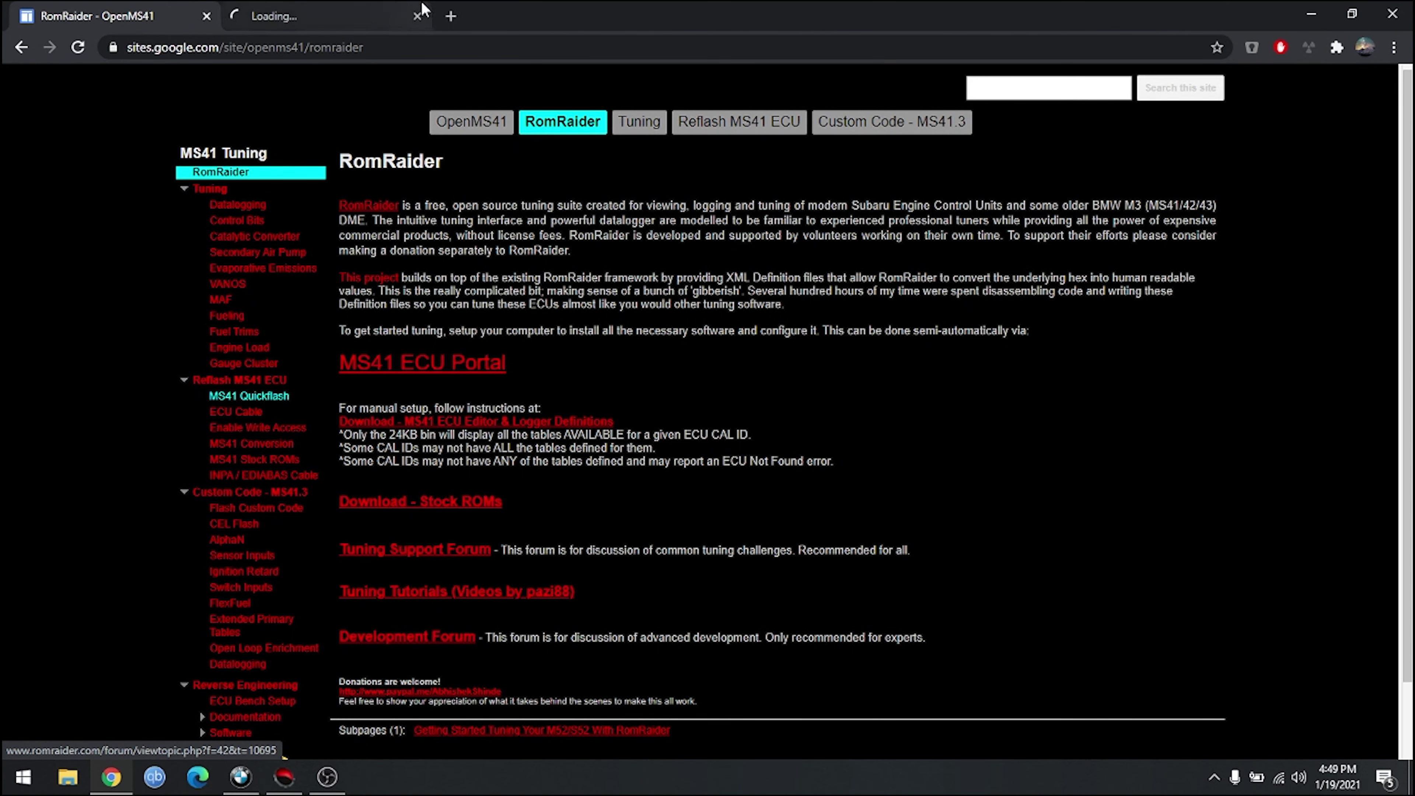
click(274, 8)
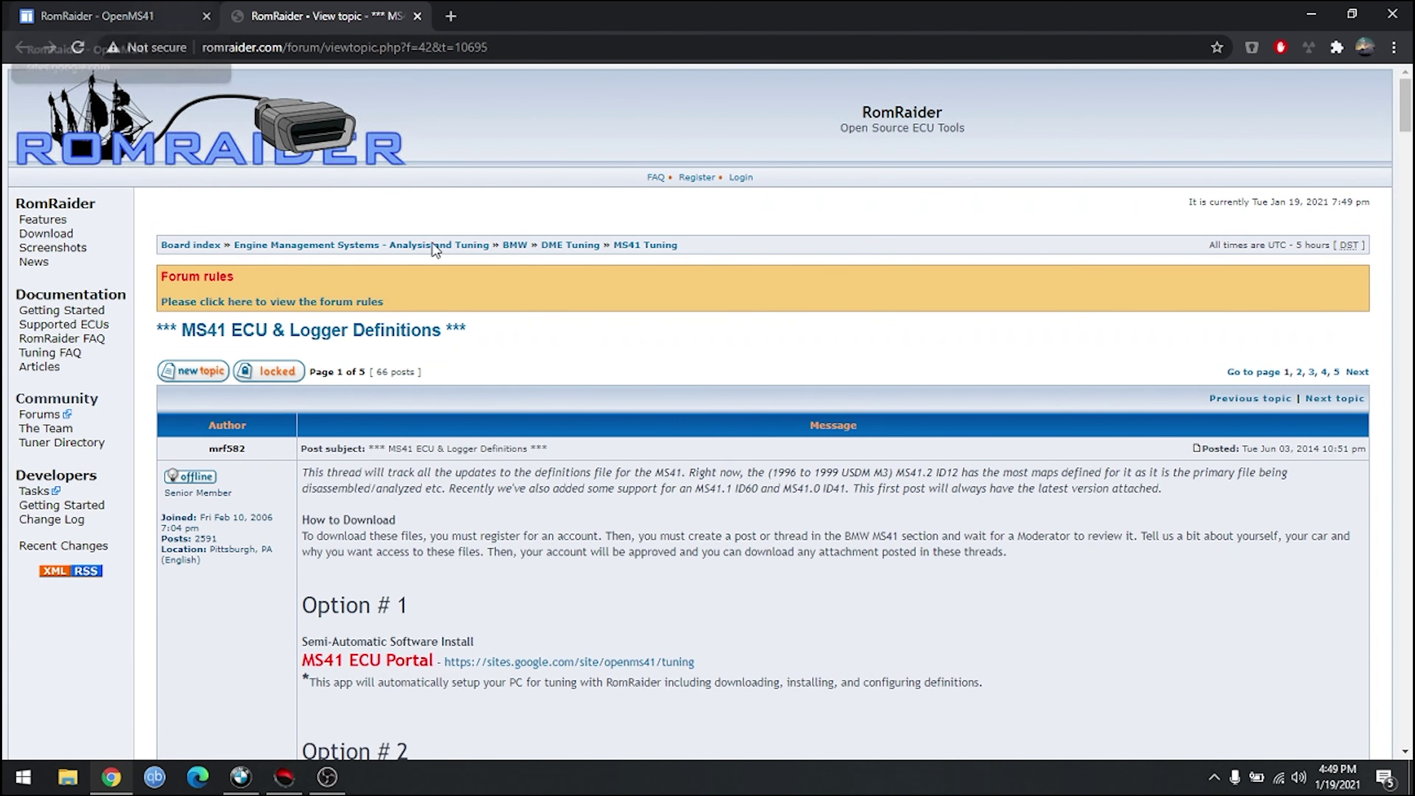
Read through the definitions thread, then return to the OpenMS41 RomRaider page and open Custom Code - MS41.3
scroll(434, 246, down, 4)
scroll(439, 258, down, 4)
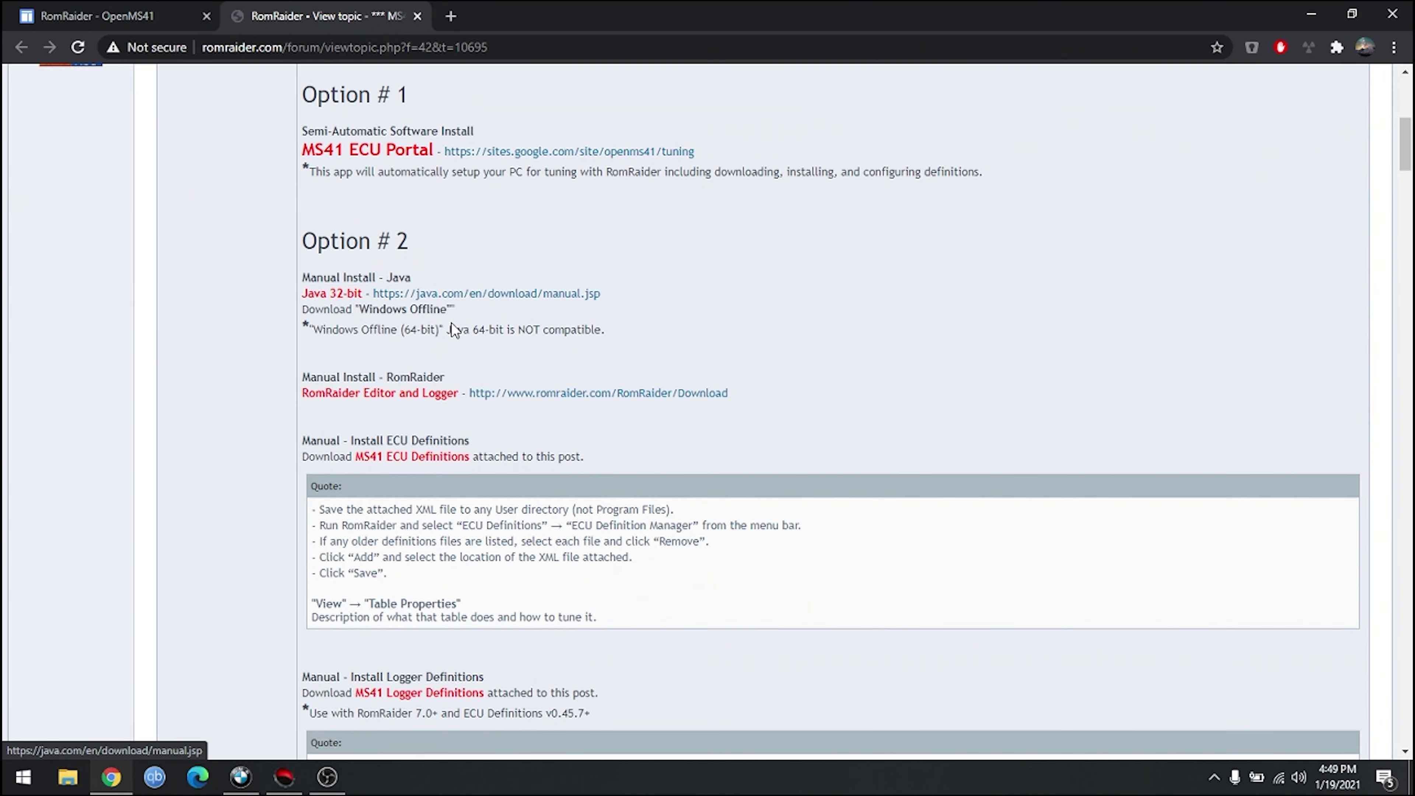
scroll(438, 464, down, 10)
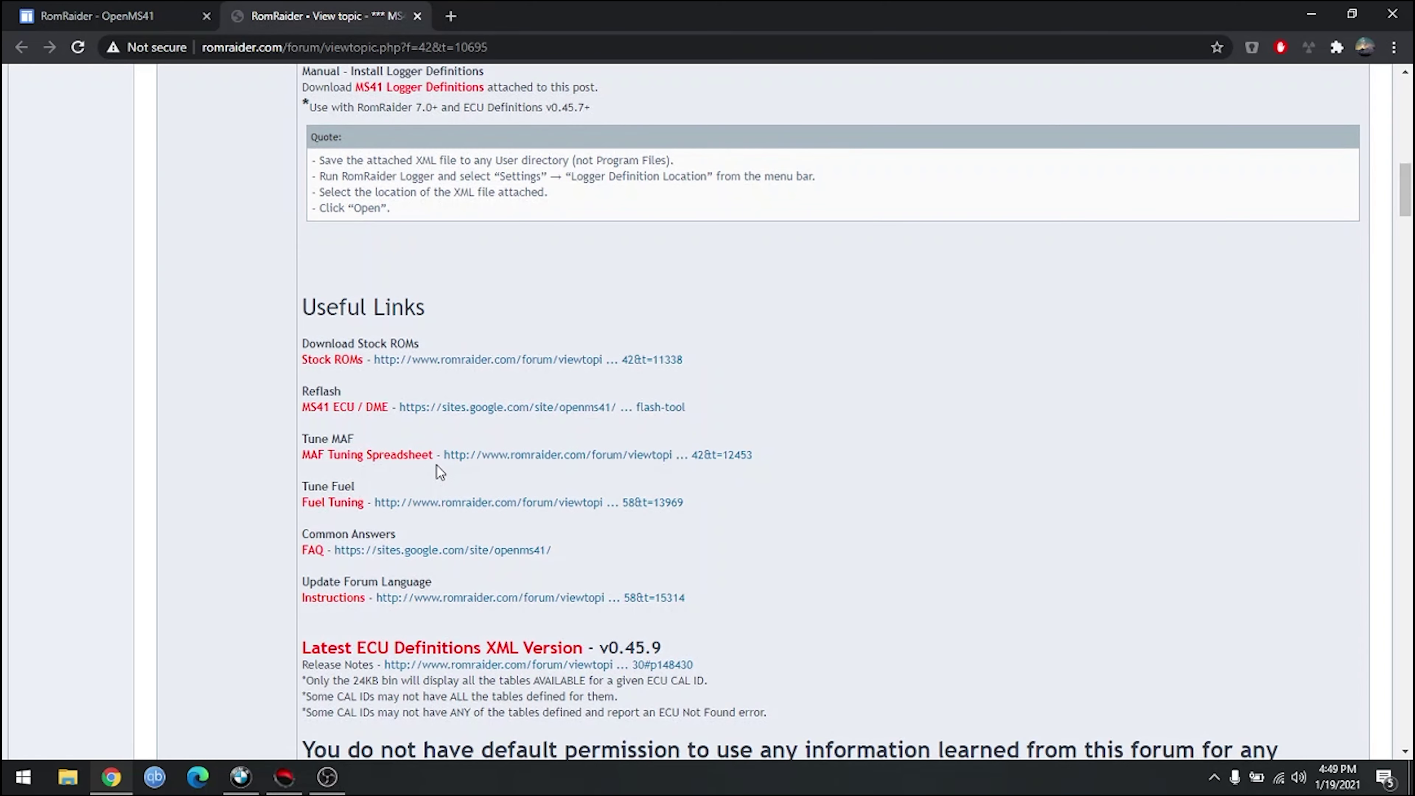
scroll(440, 471, down, 2)
click(111, 11)
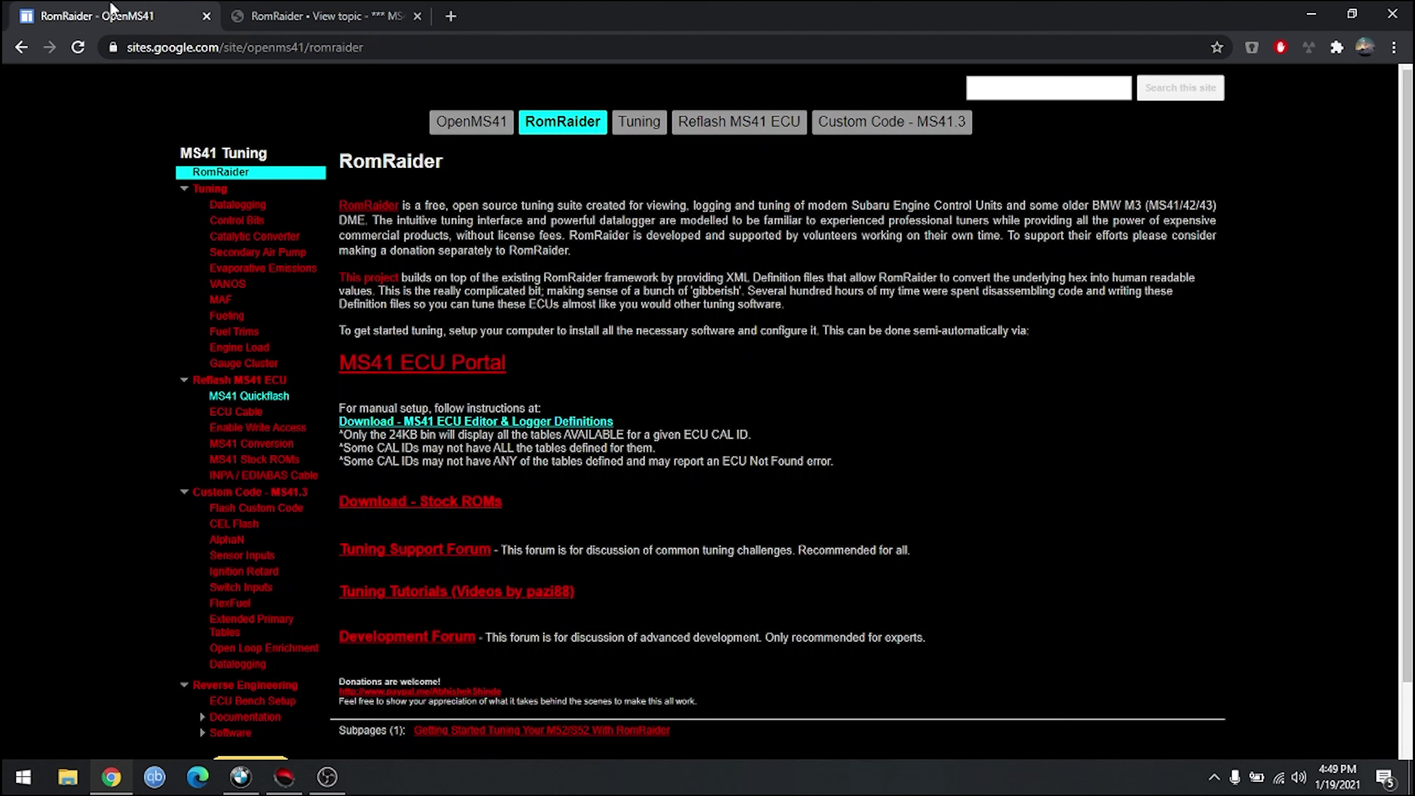
scroll(116, 321, down, 1)
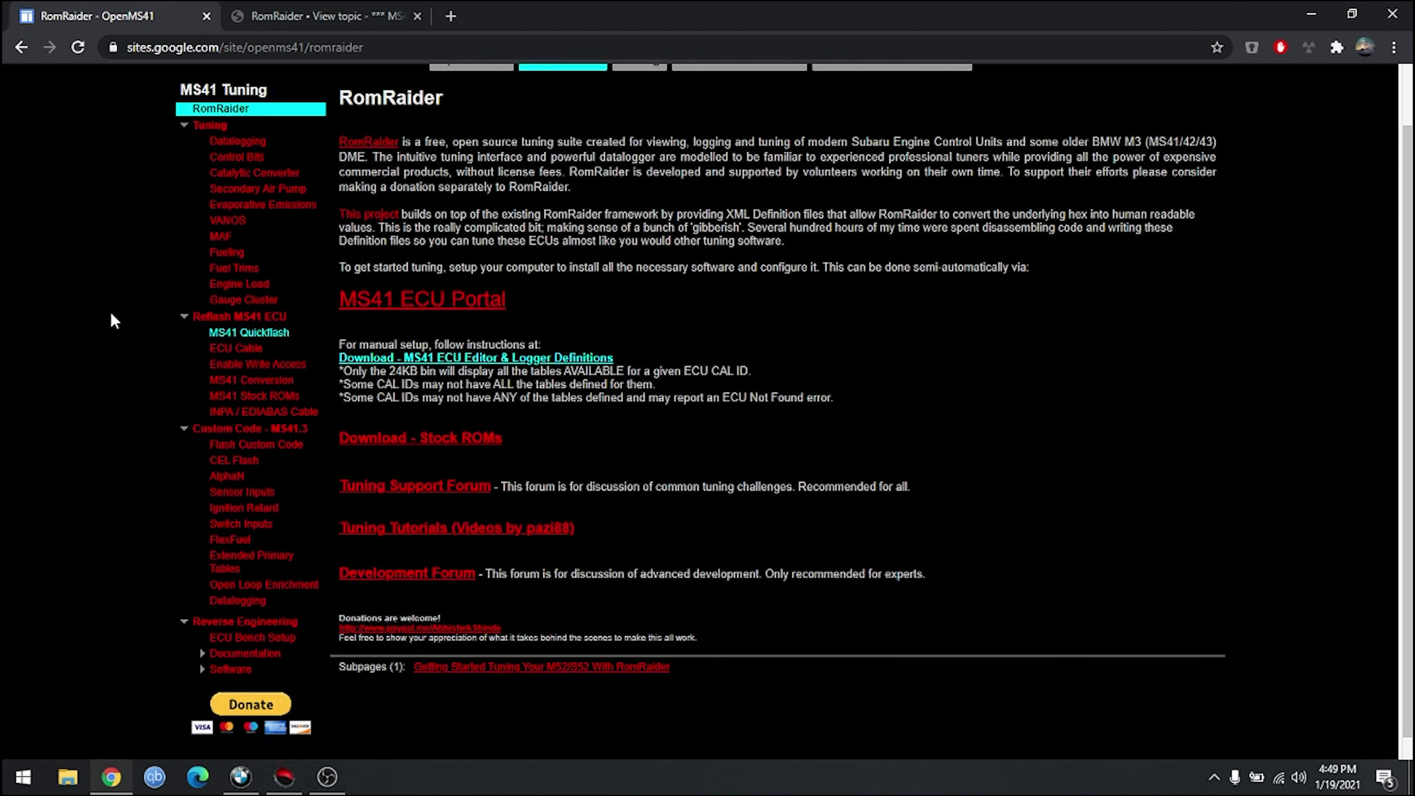
click(256, 429)
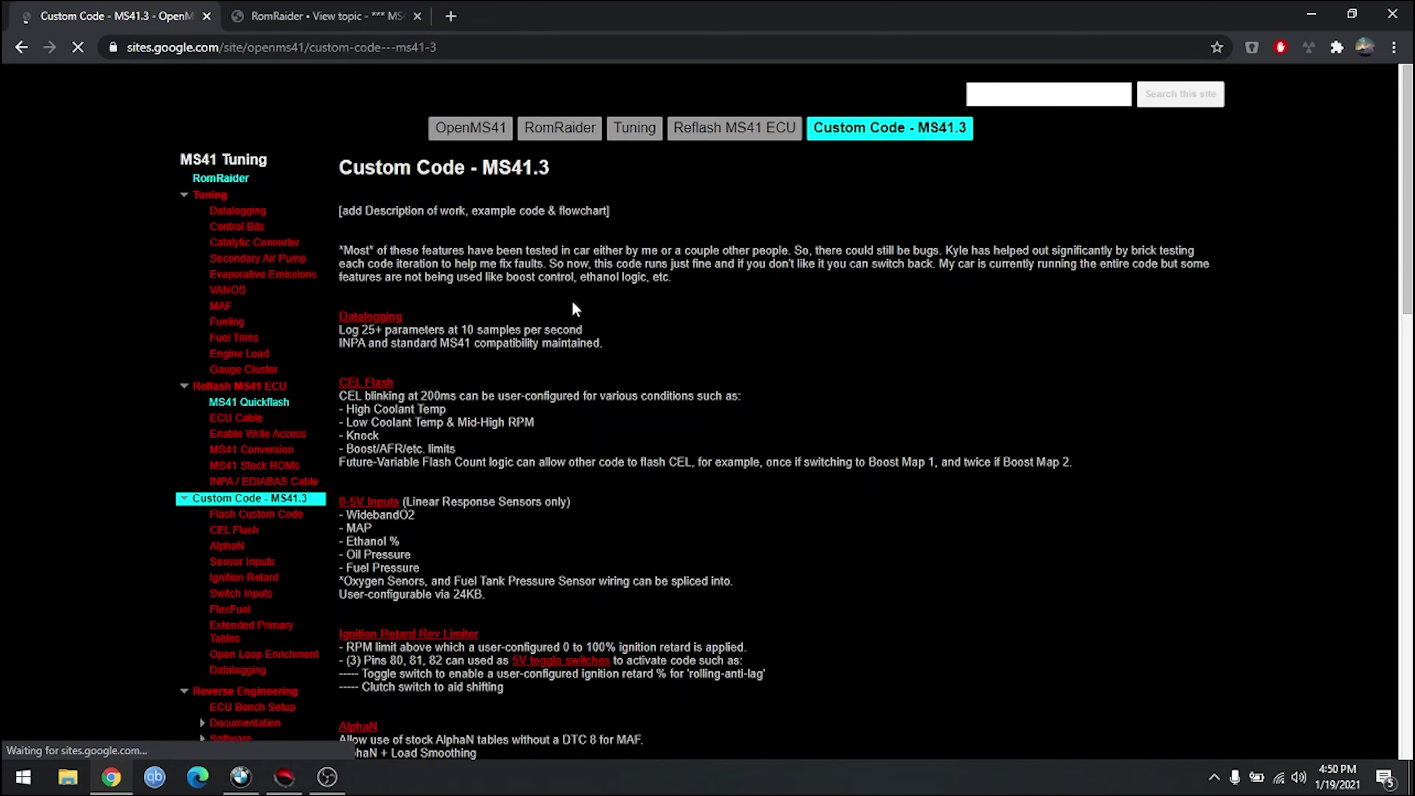
Scroll the Custom Code - MS41.3 feature list down to Speed Density and Extended Primary Tables
scroll(575, 310, down, 2)
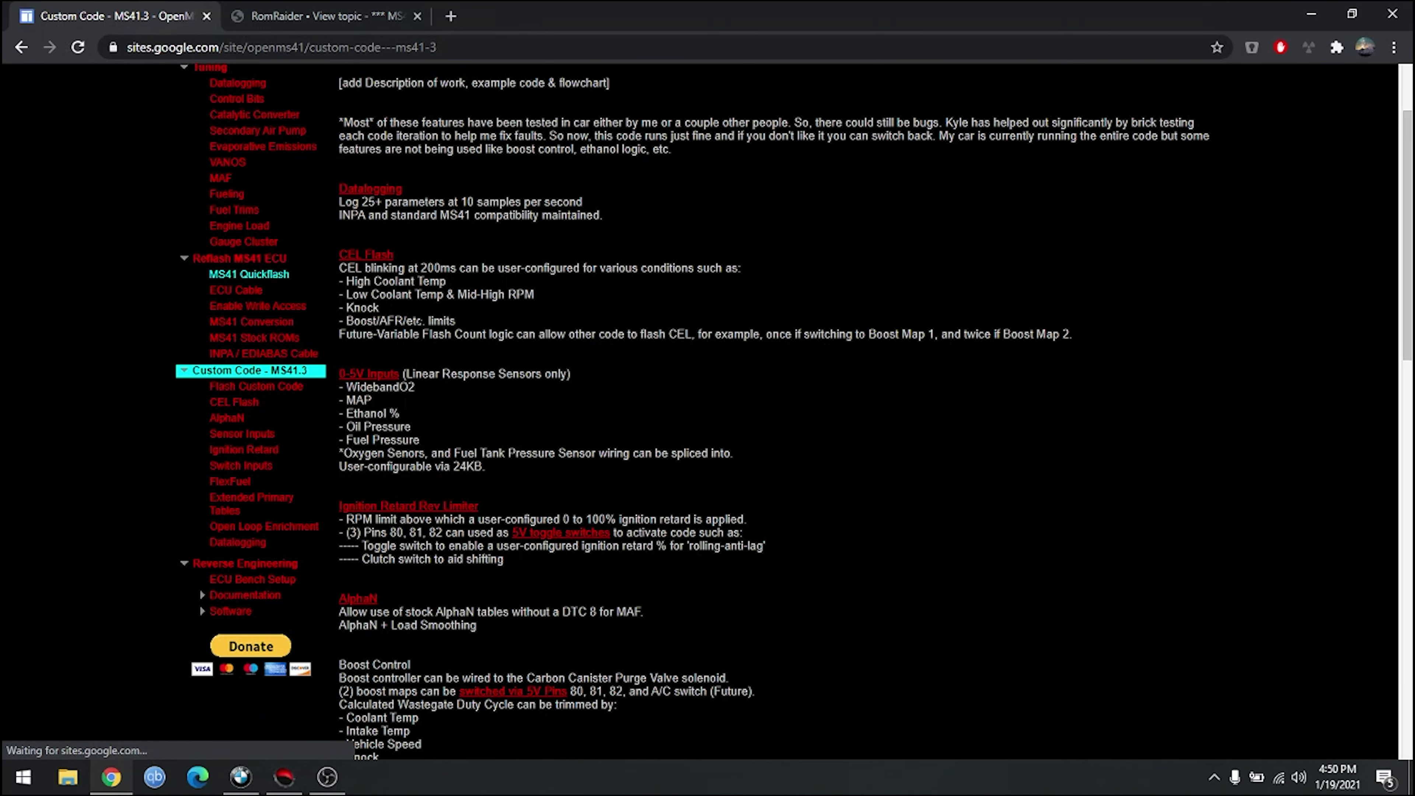
scroll(449, 287, down, 2)
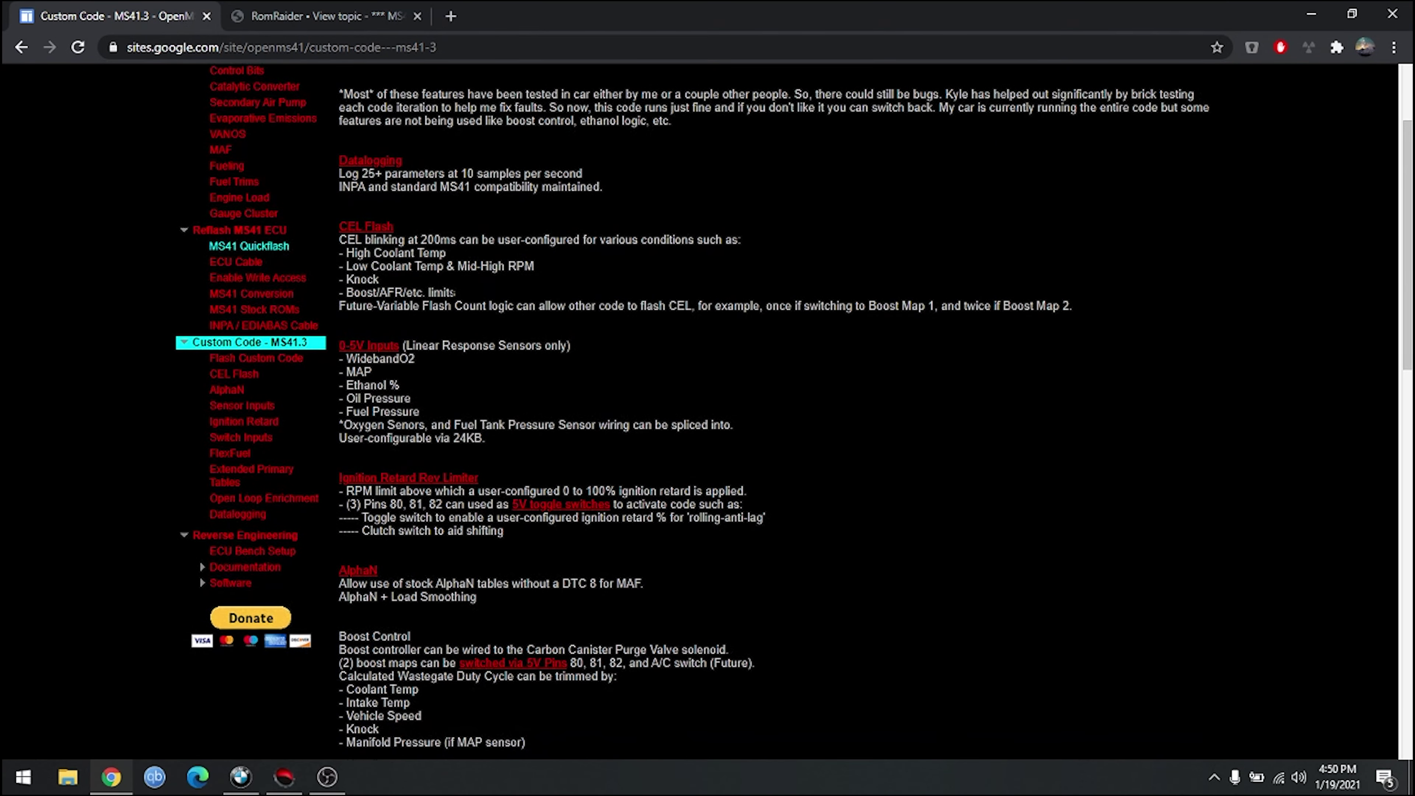
scroll(793, 413, down, 3)
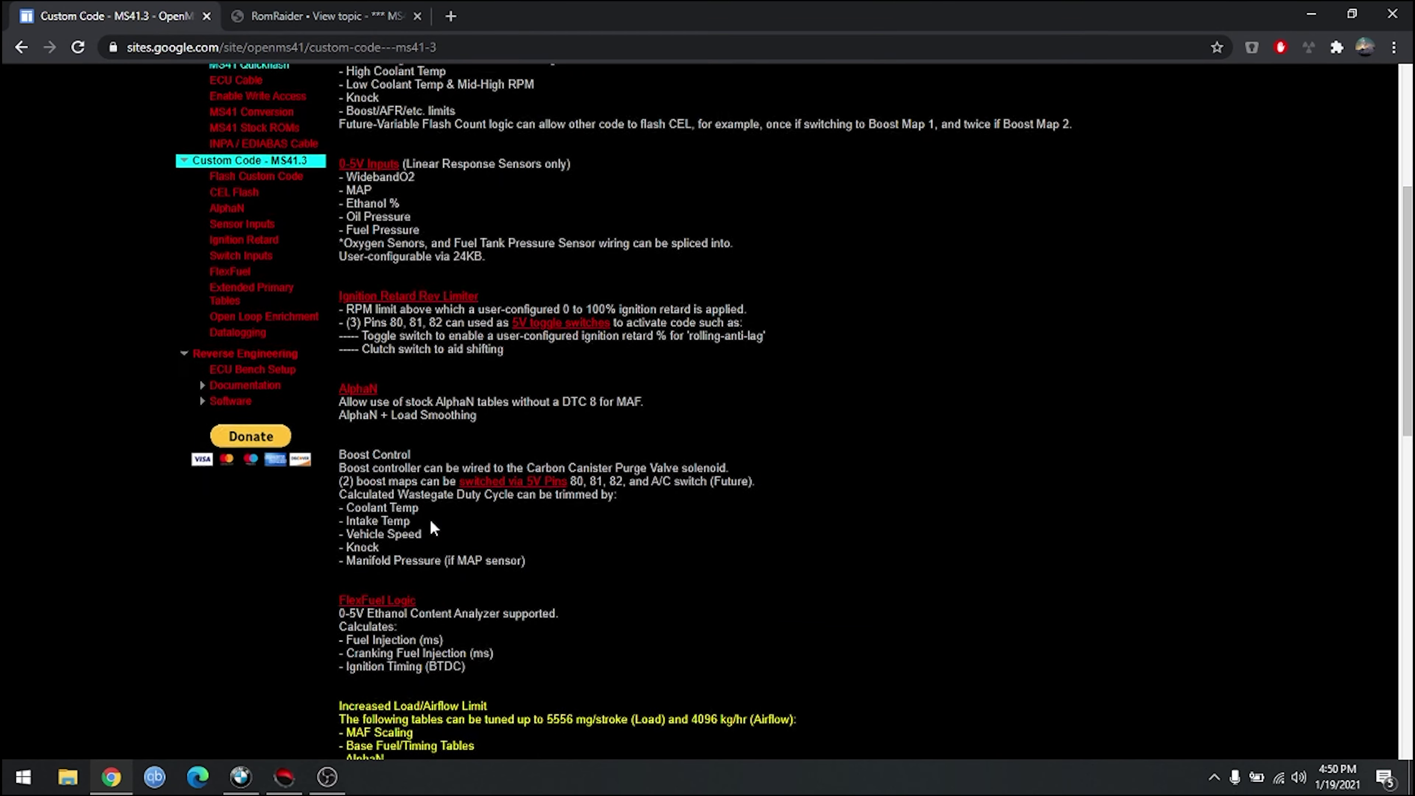
scroll(794, 412, down, 2)
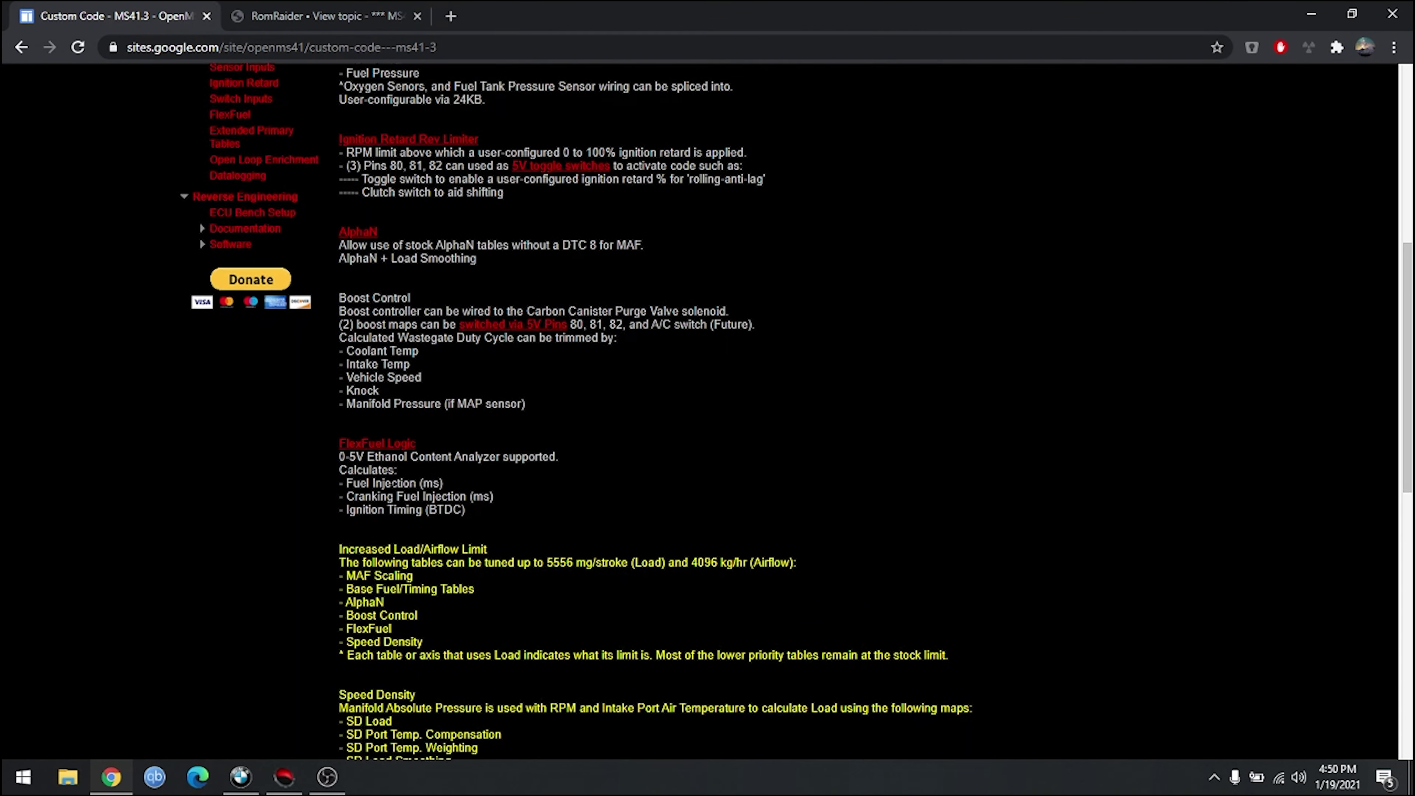
scroll(435, 527, down, 1)
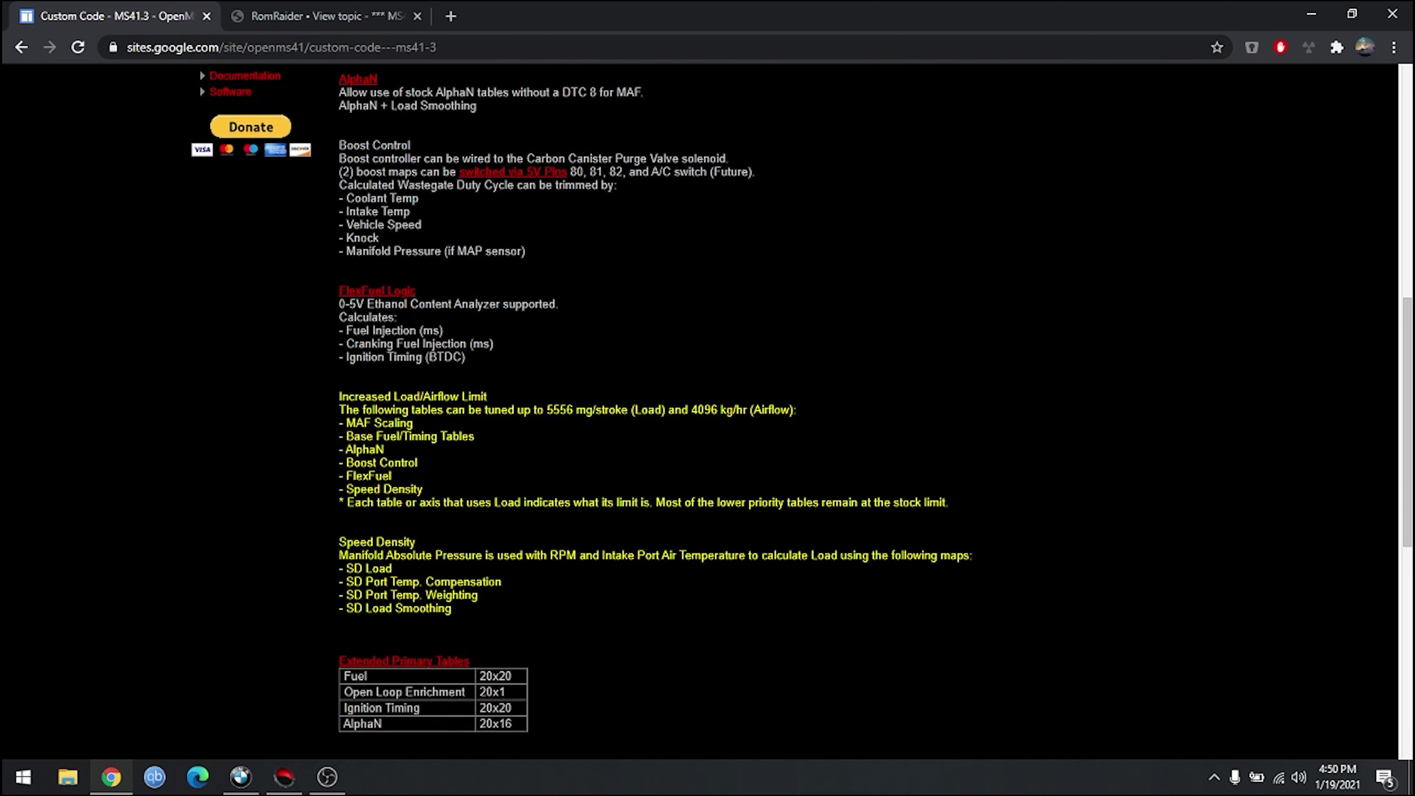
scroll(435, 526, down, 6)
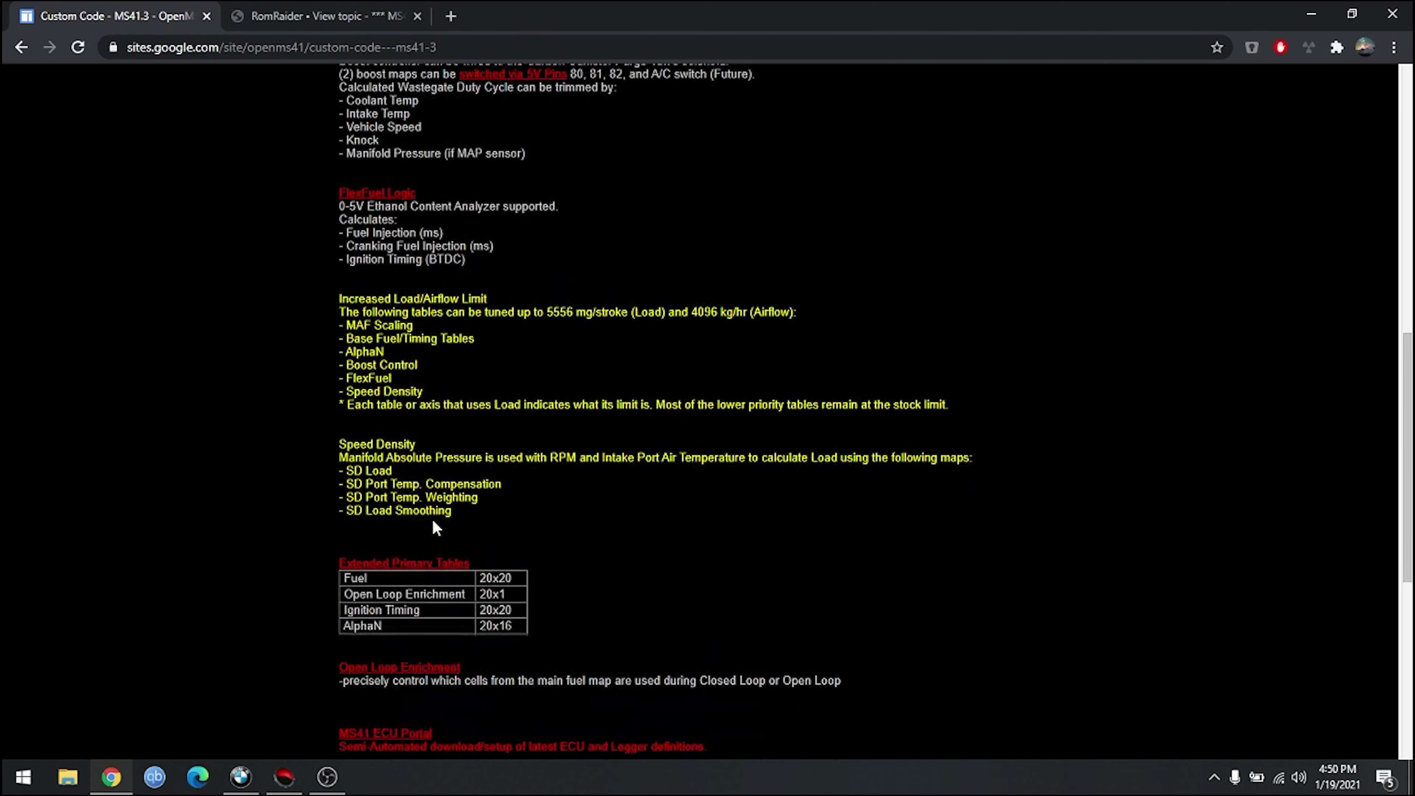
scroll(435, 527, down, 2)
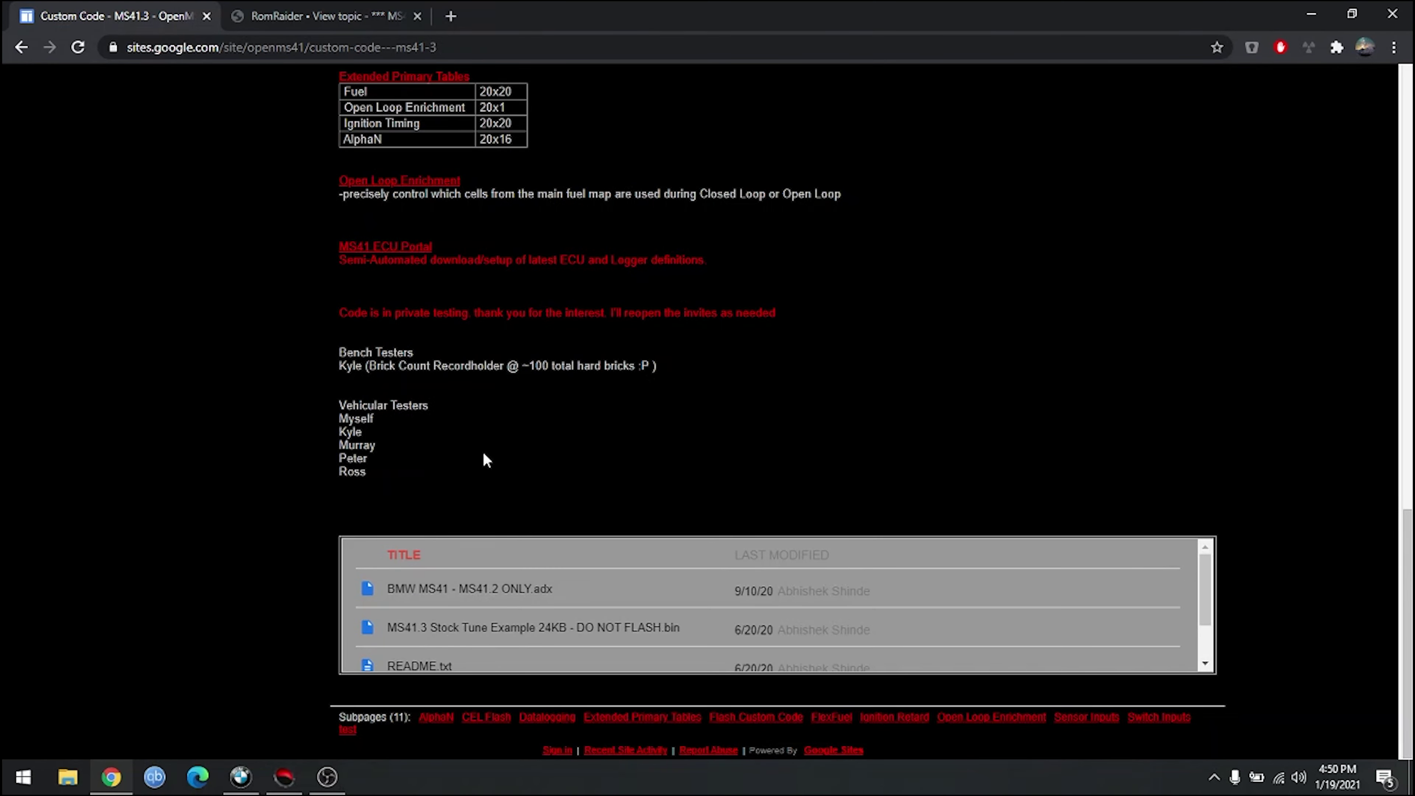
scroll(482, 450, up, 20)
scroll(515, 412, down, 1)
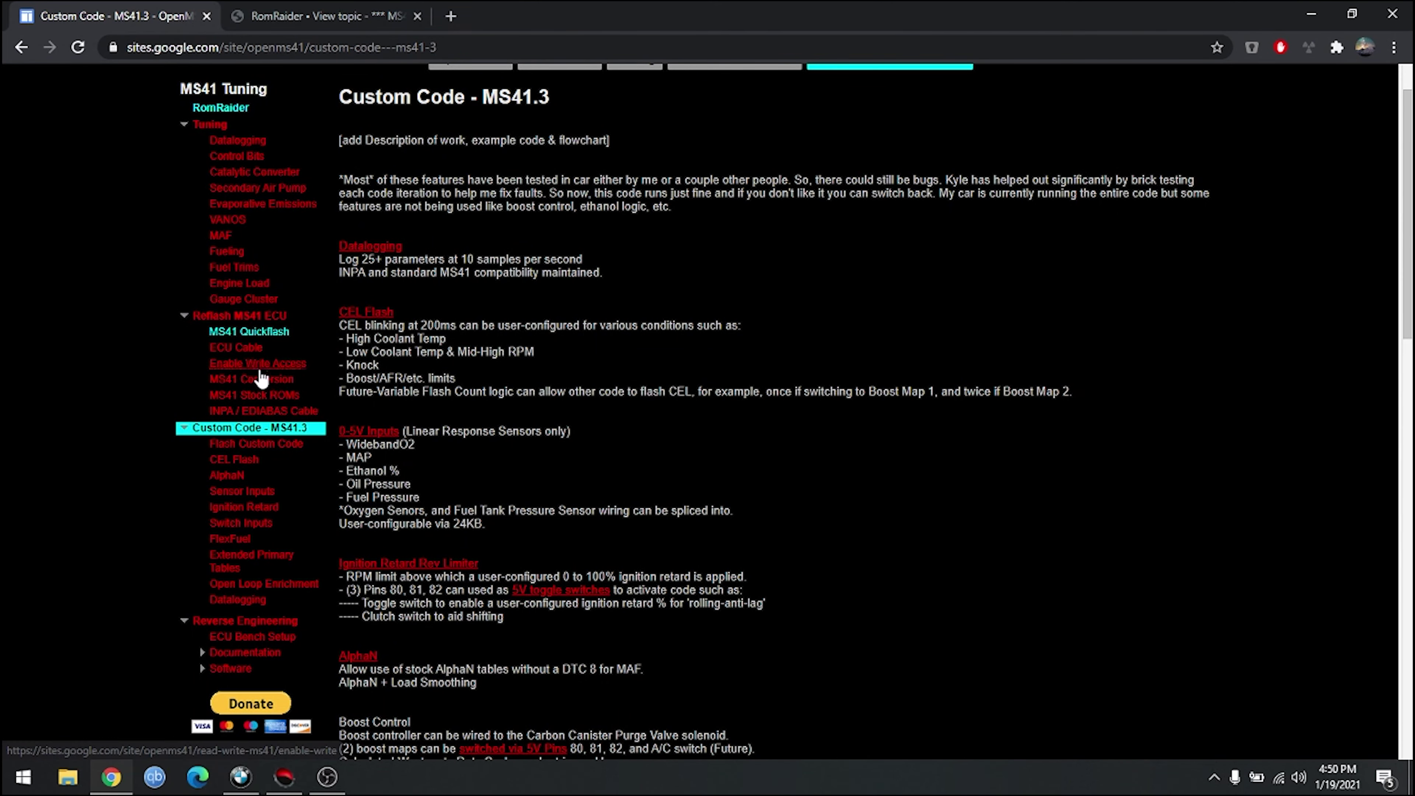
Go from the ECU Cable page to Enable Write Access and read its connector pin-out procedure
click(247, 357)
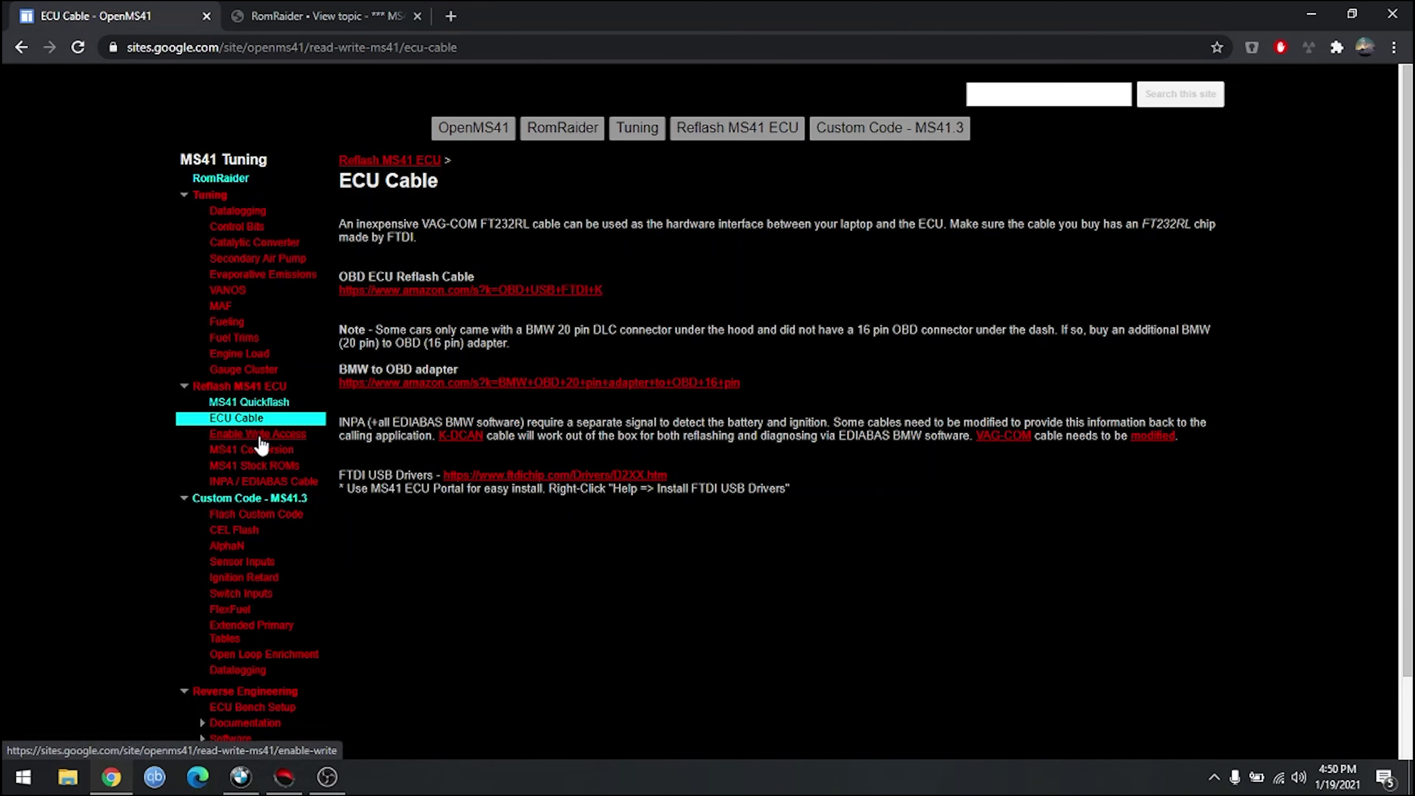
click(261, 441)
scroll(835, 490, down, 2)
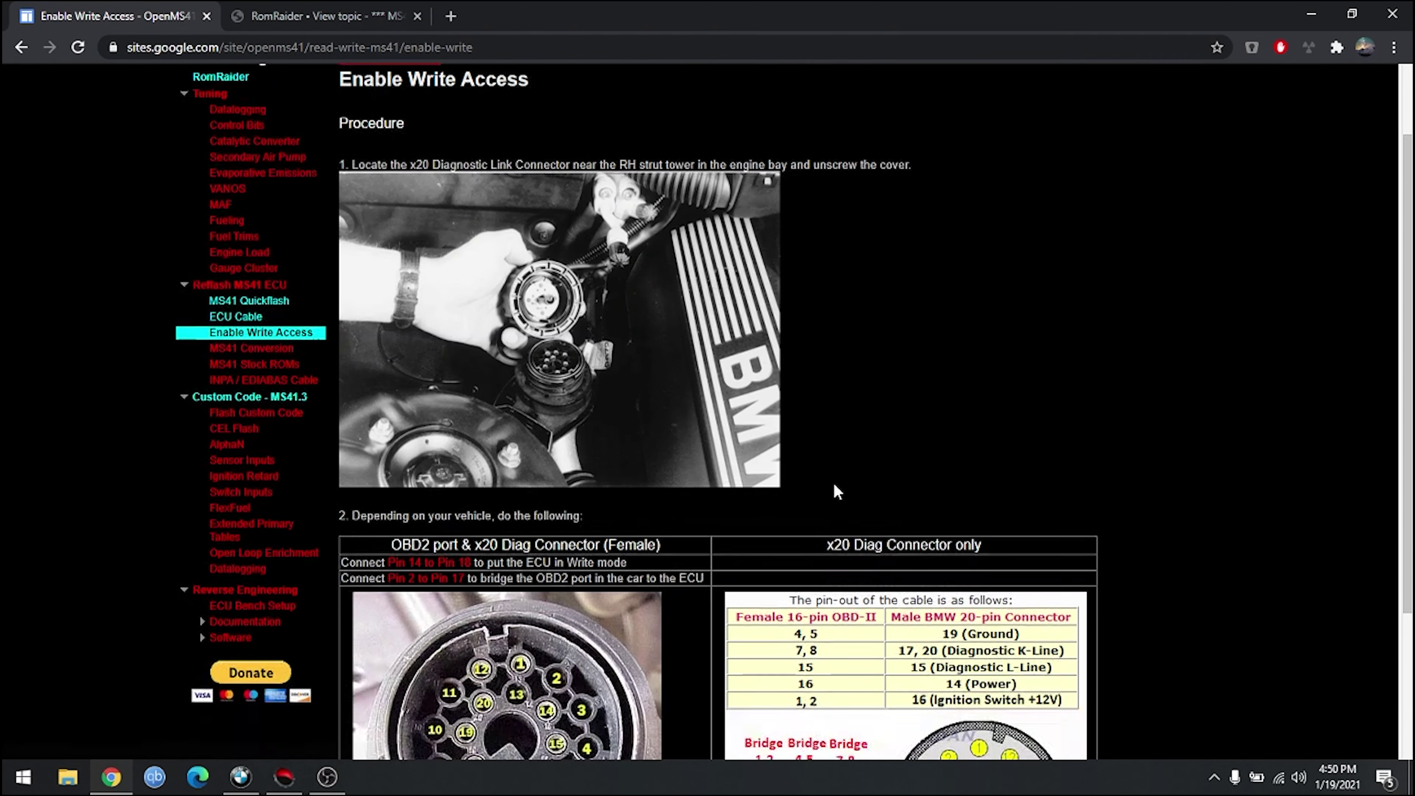
scroll(838, 490, down, 3)
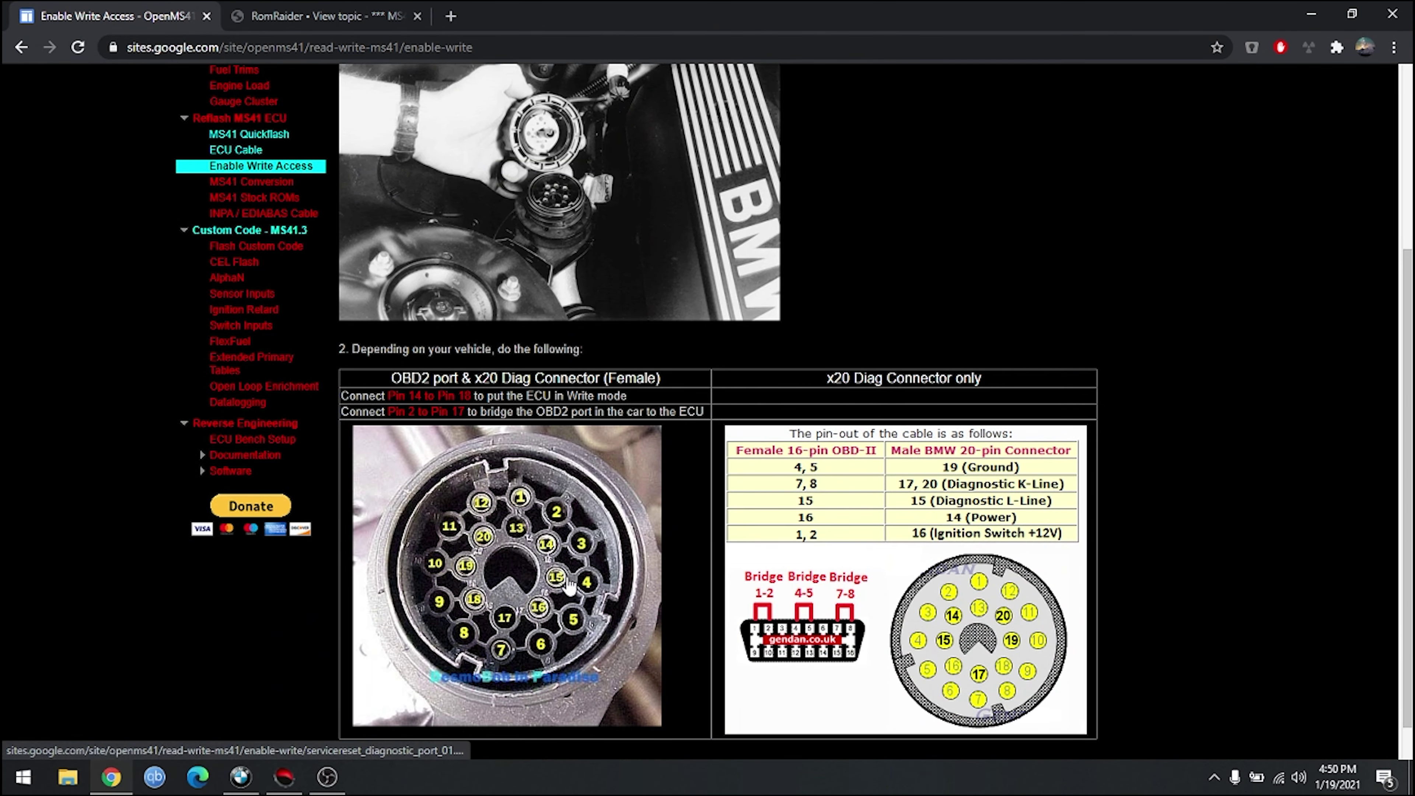
scroll(568, 586, down, 1)
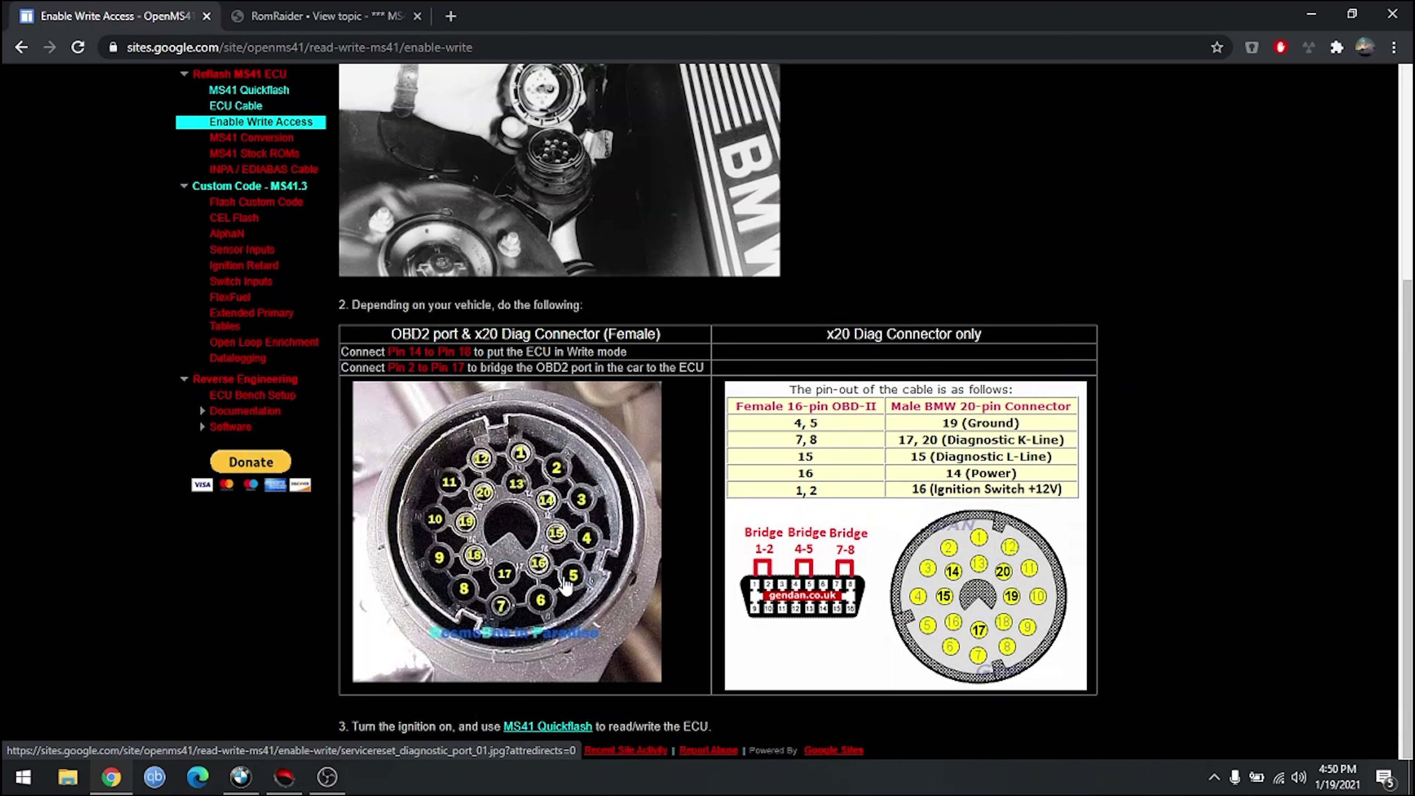
scroll(724, 268, up, 5)
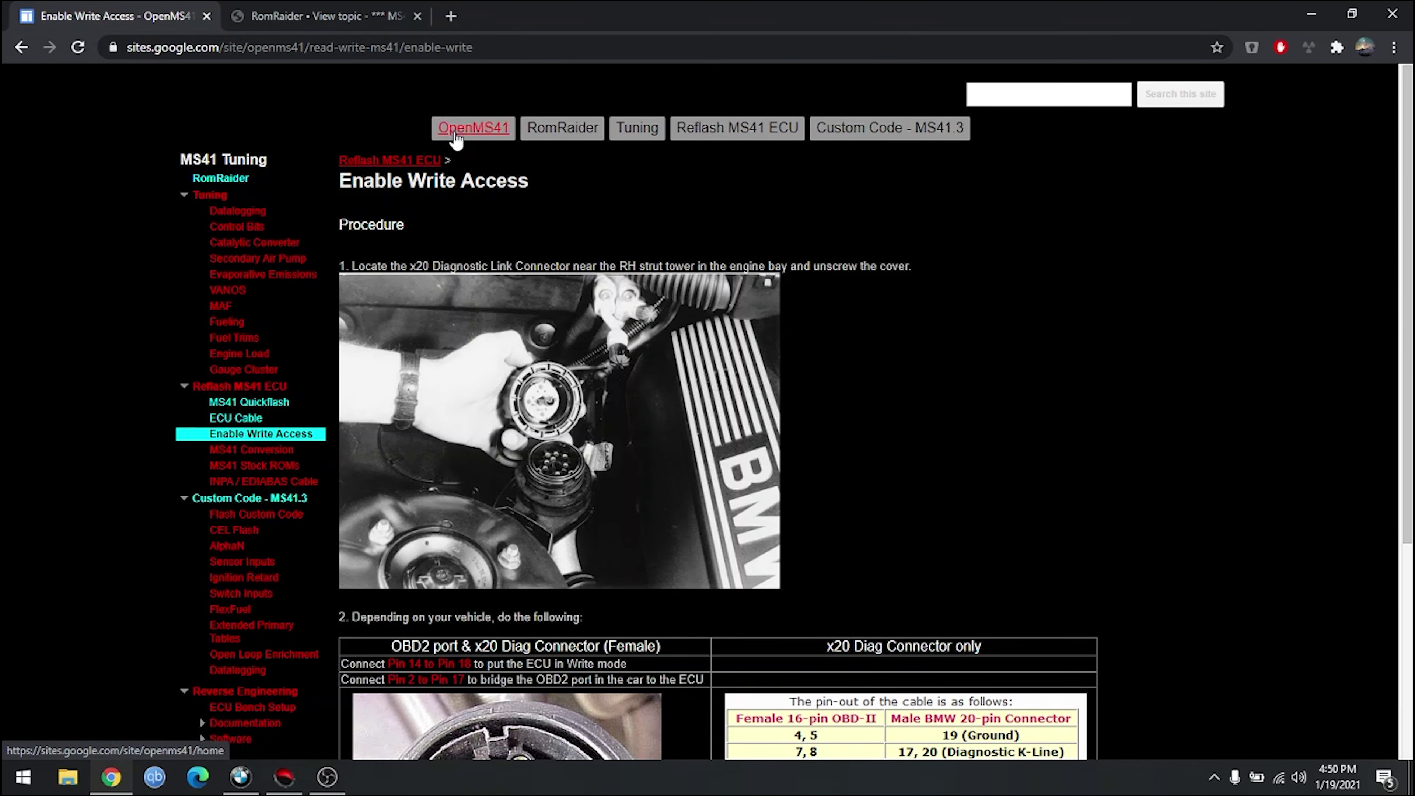
scroll(508, 402, down, 3)
scroll(508, 403, down, 1)
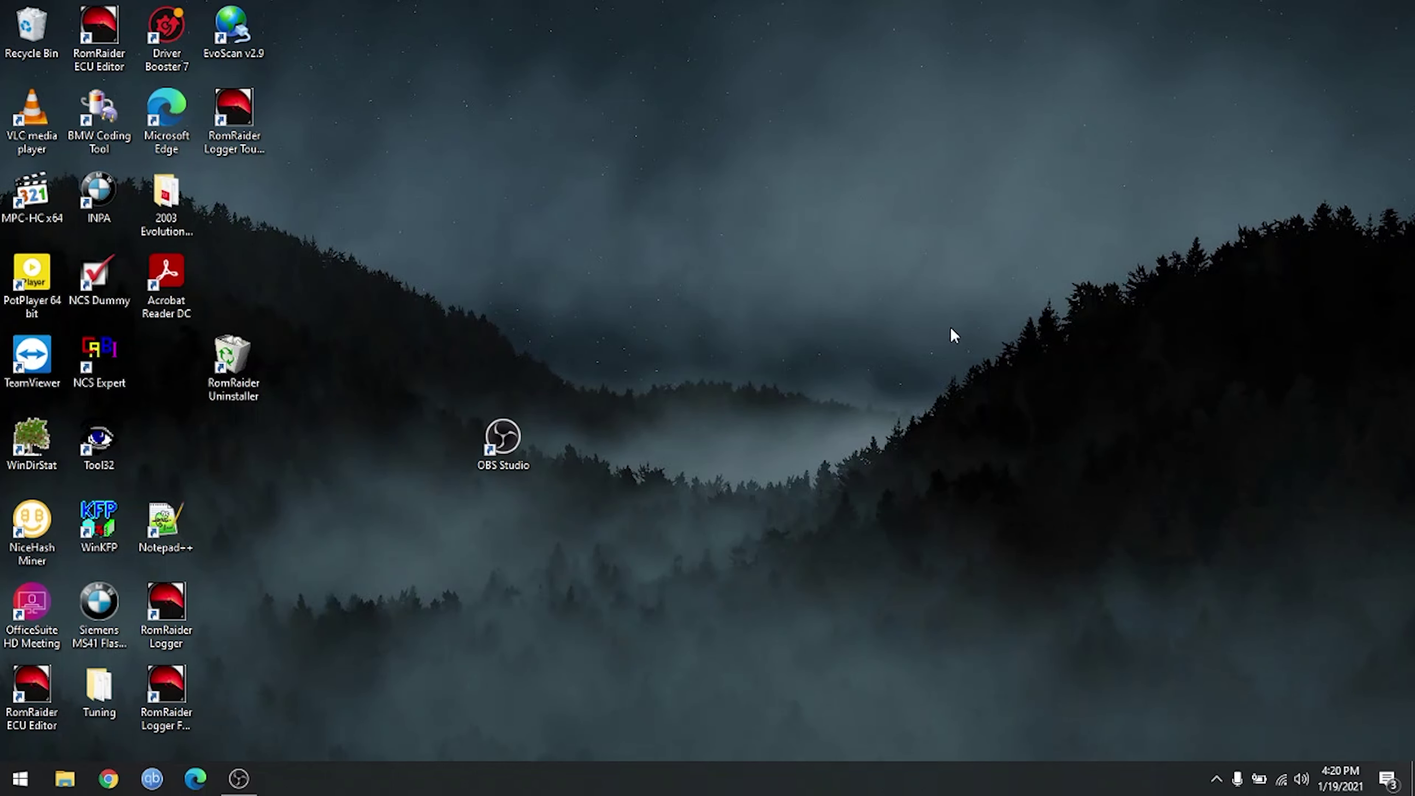
Launch the Siemens MS41 Flash Tool and move its window down and right
click(102, 616)
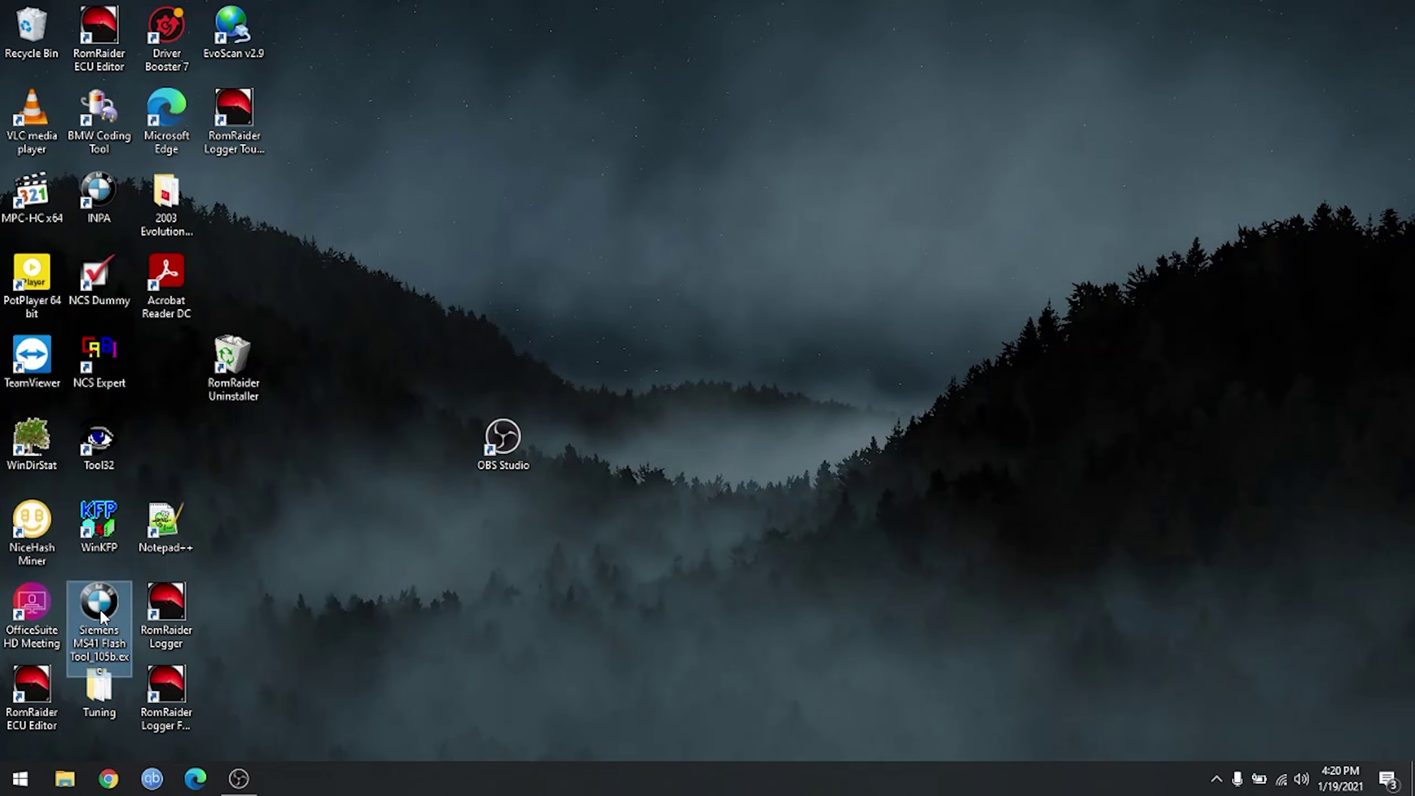
double_click(102, 615)
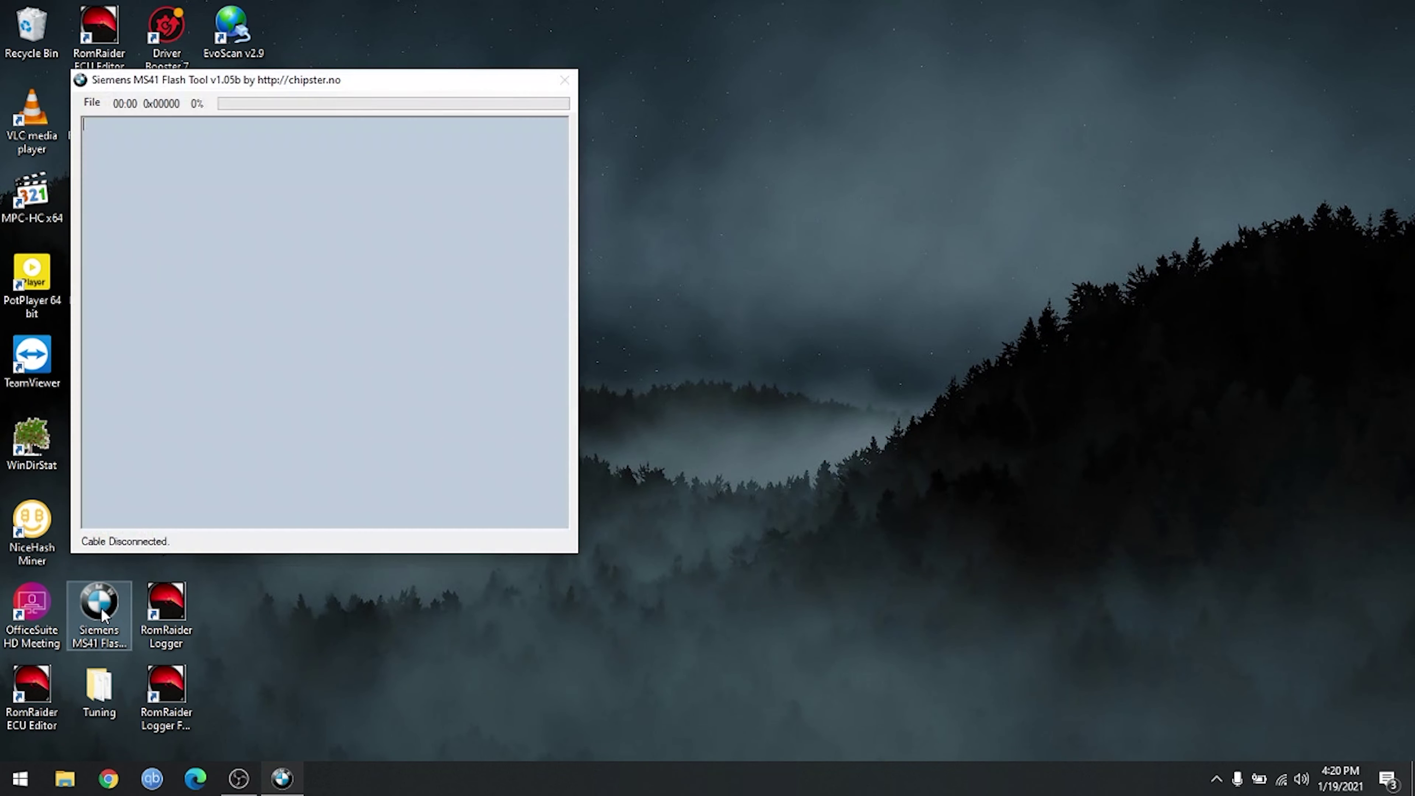
drag(453, 87, 773, 151)
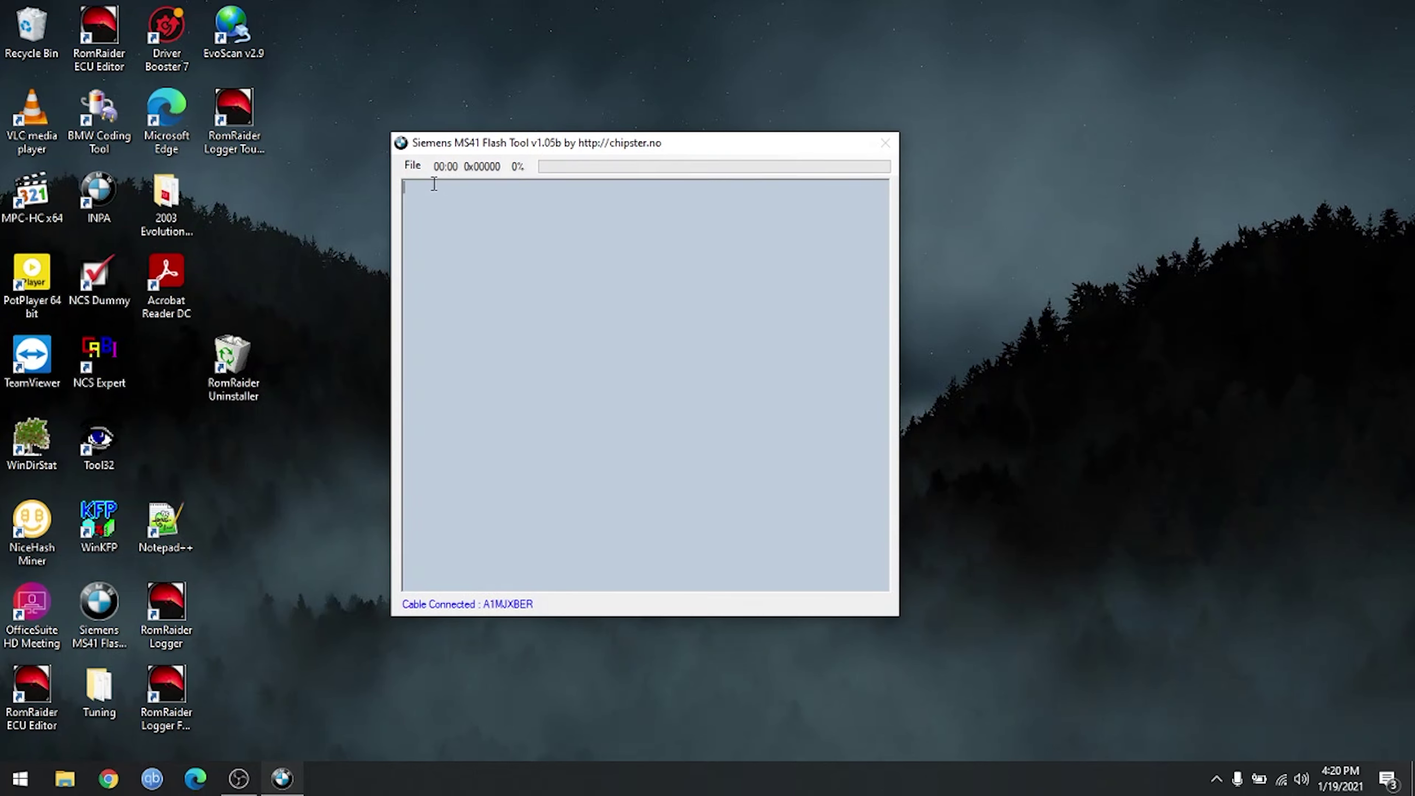
Start the partial 24kb ECU memory read (Read ECU 24kb)
click(417, 168)
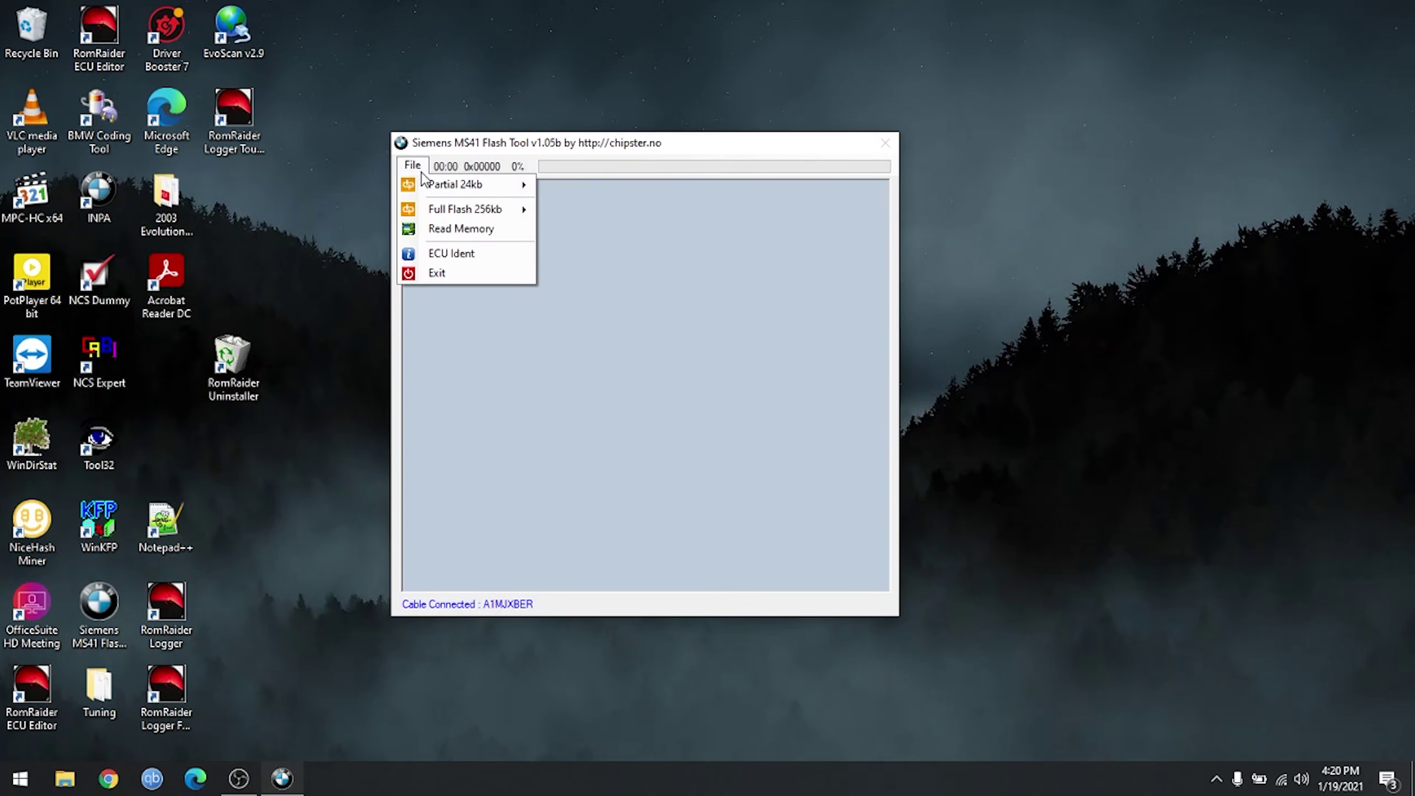
mouse_move(441, 188)
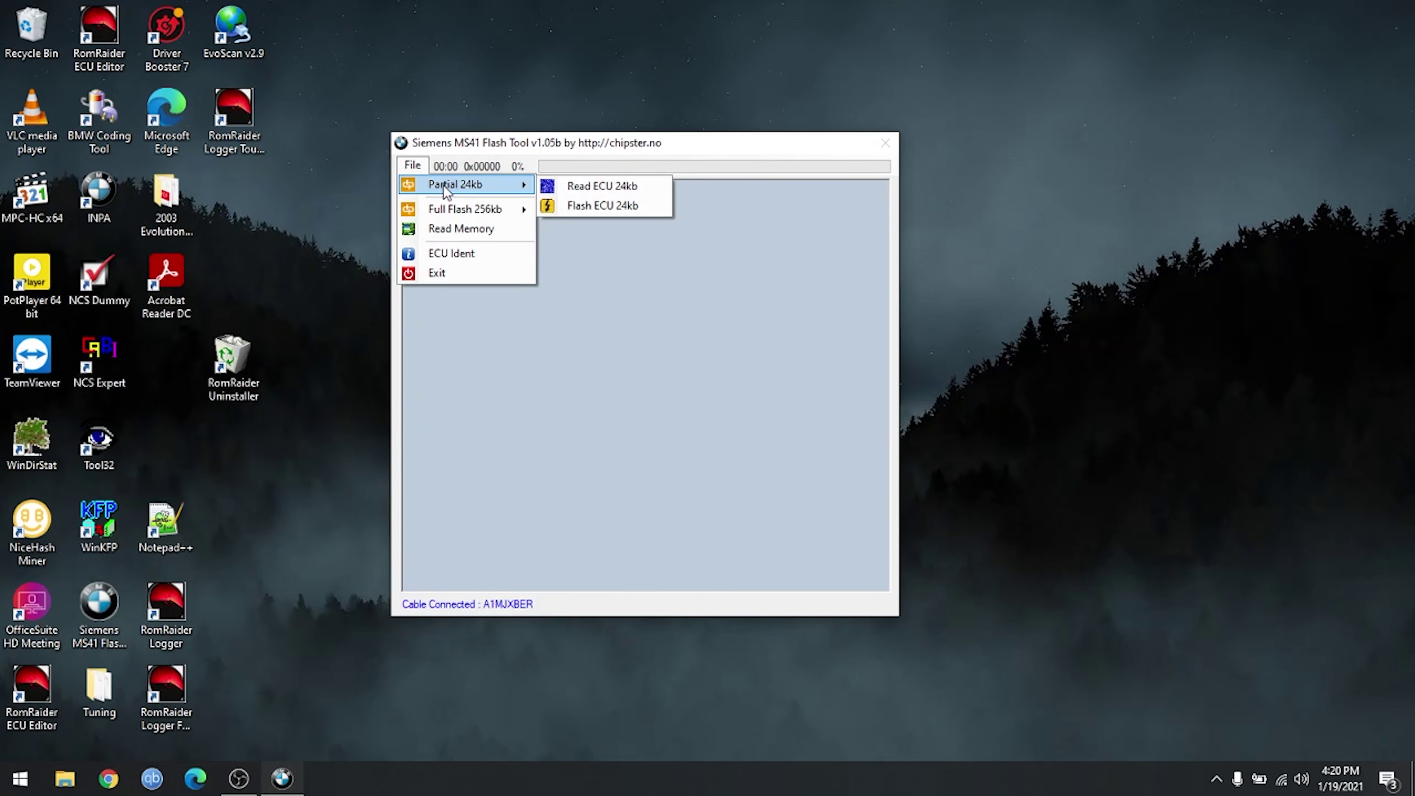
click(597, 196)
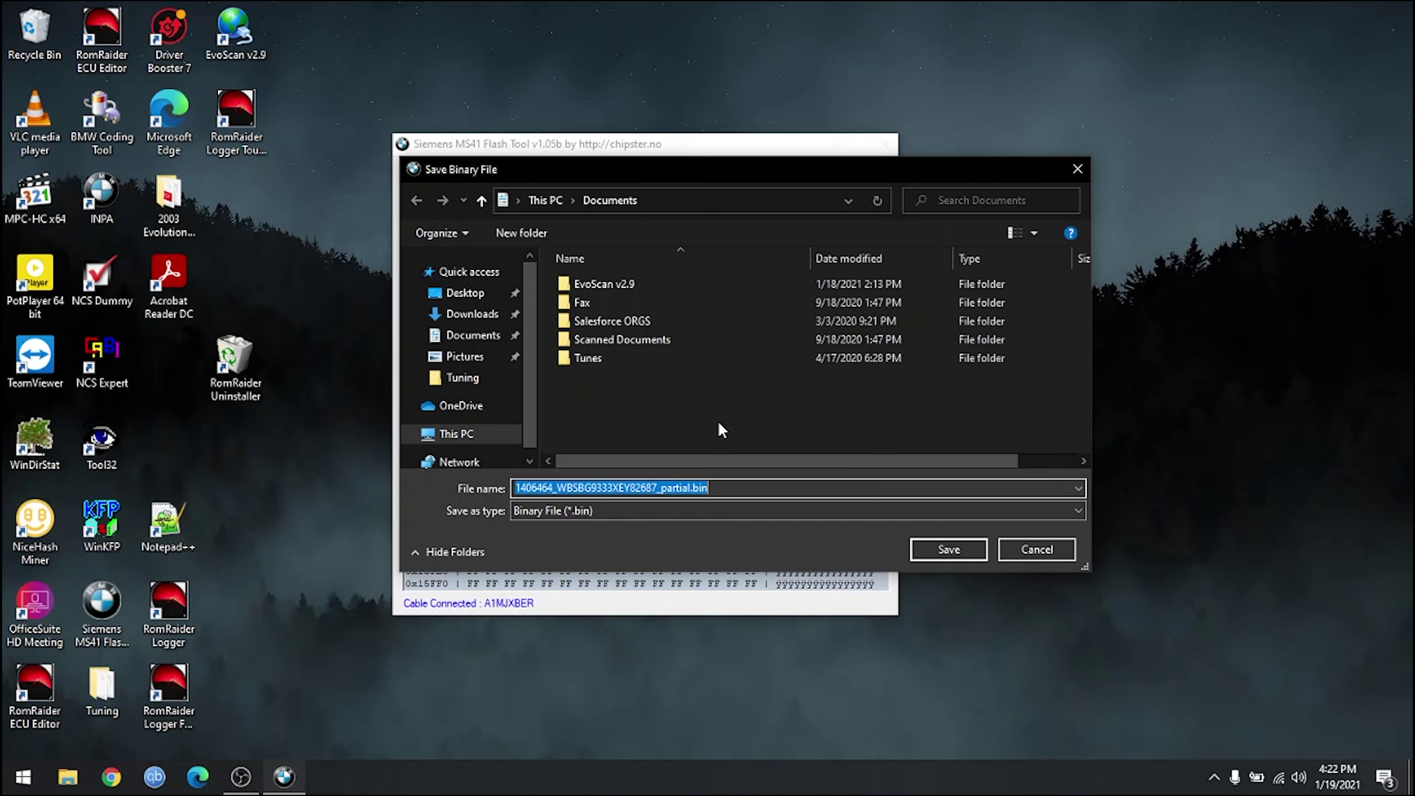
Save the finished 24kb read in Documents as Backp.bin
click(691, 488)
double_click(691, 488)
key(BackSpace)
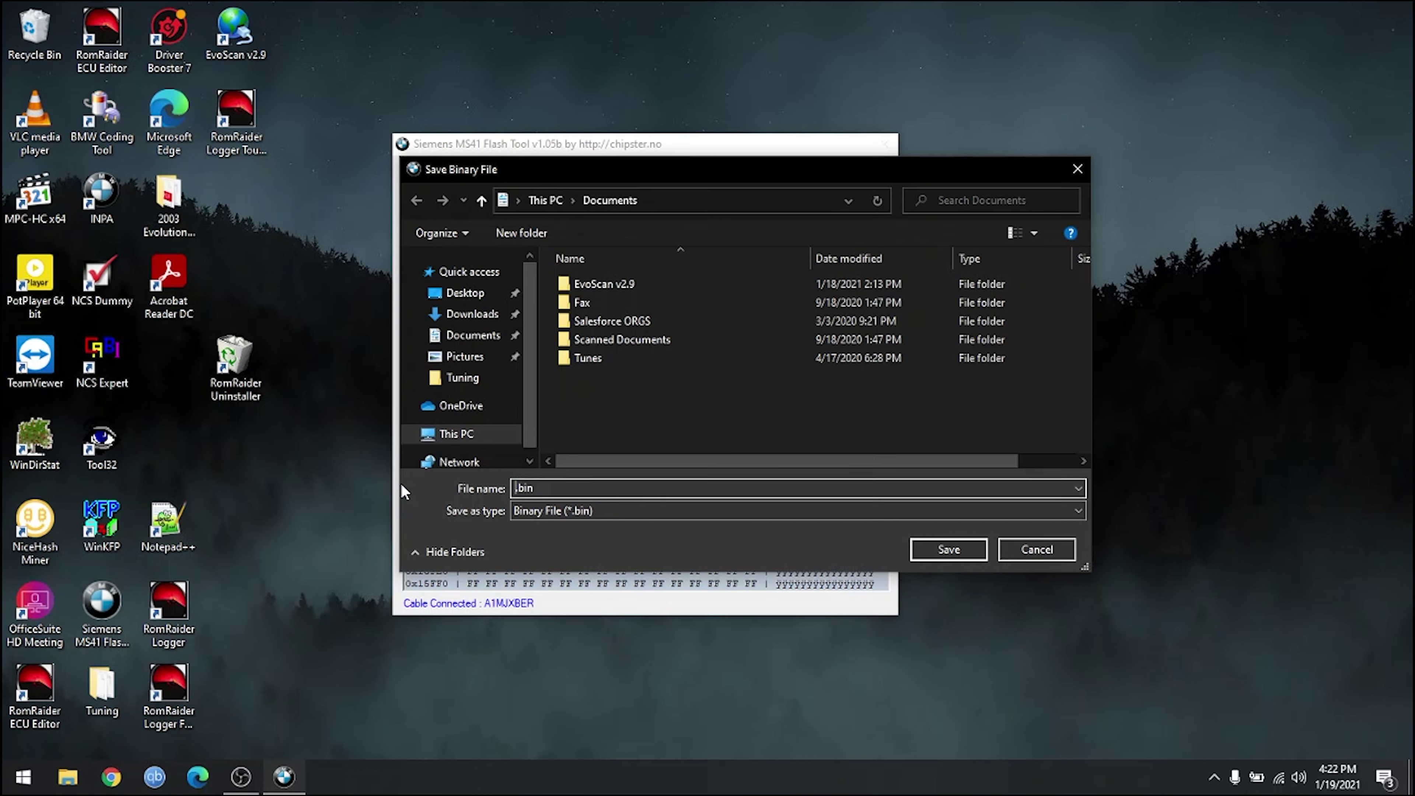
text(Backp)
key(Return)
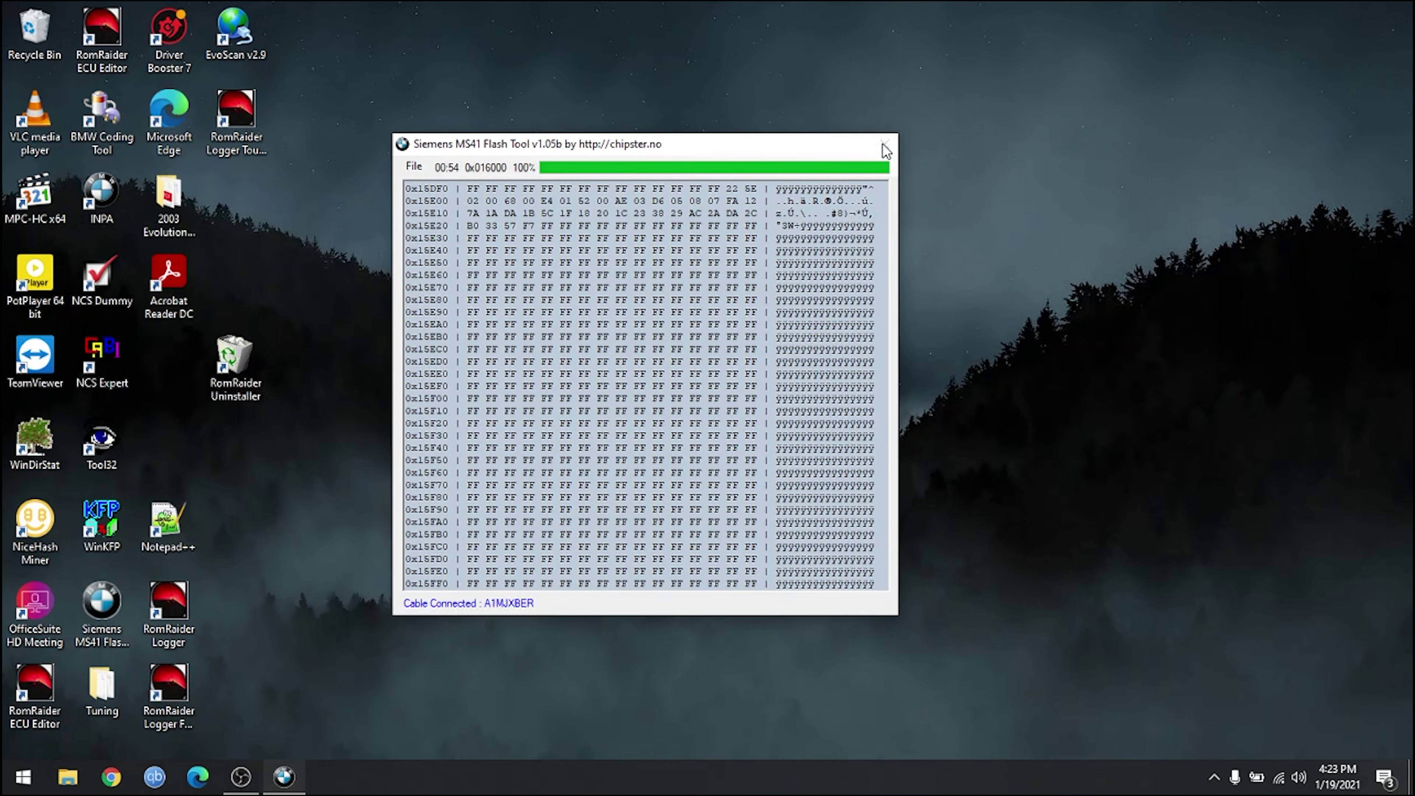
Move the flash tool window aside and launch RomRaider ECU Editor
drag(567, 149, 615, 174)
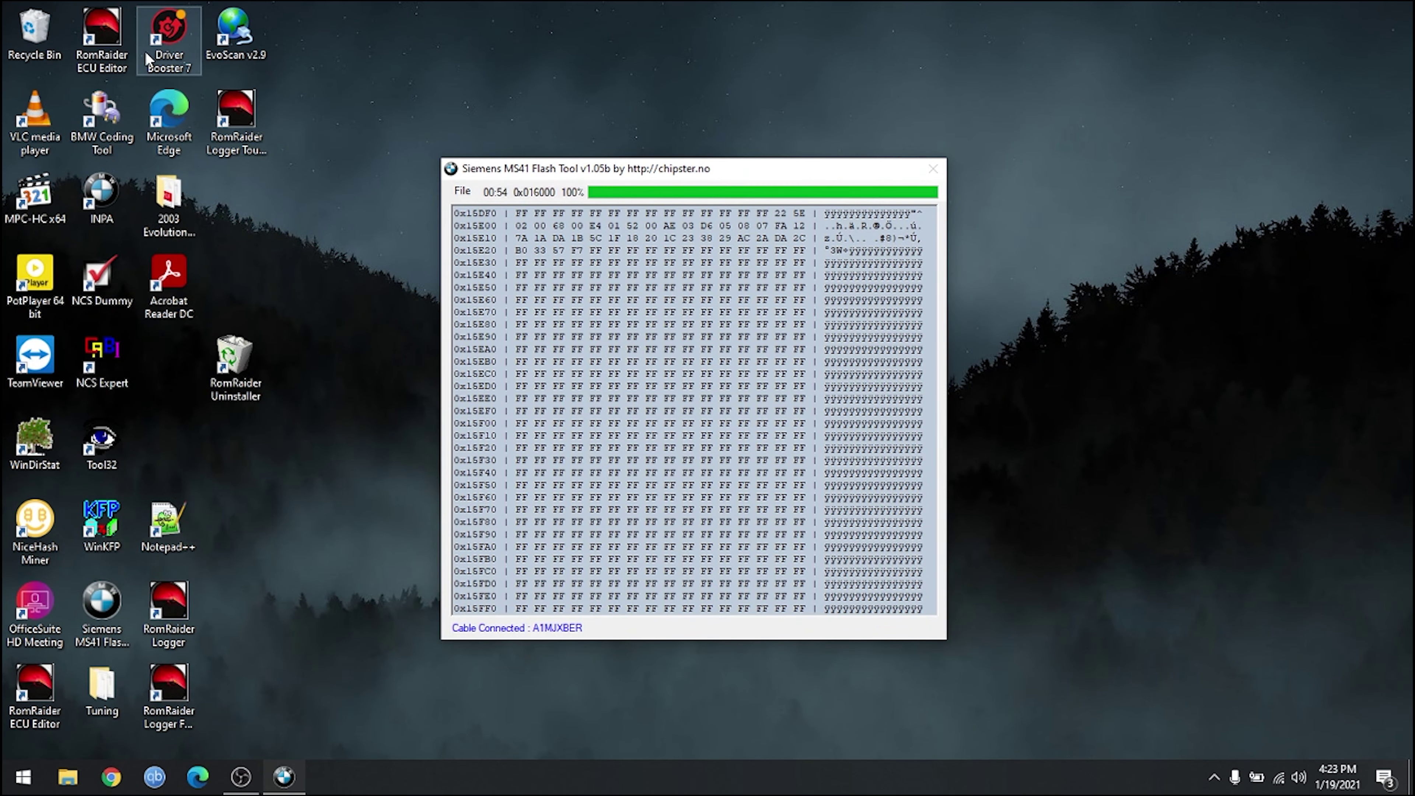
double_click(109, 38)
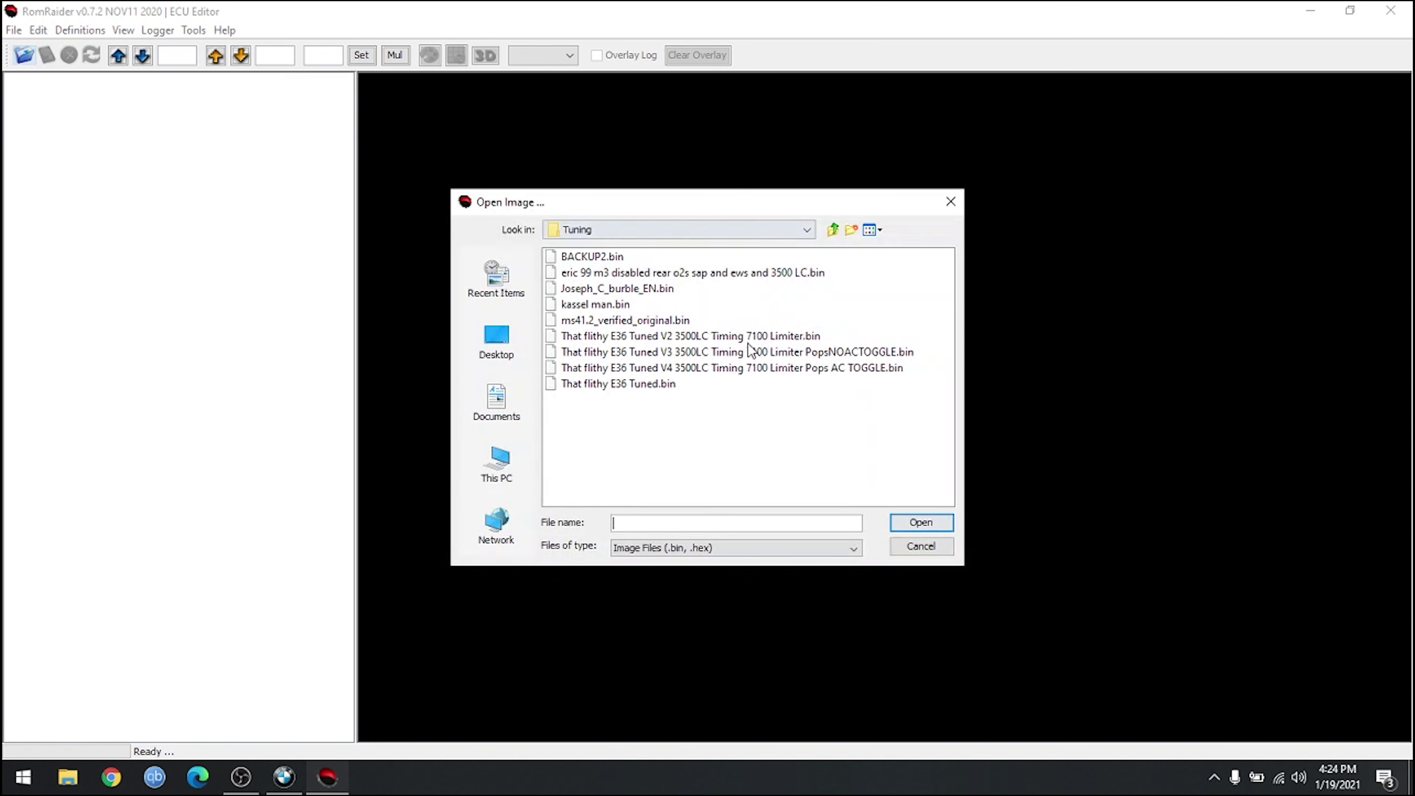
Open BACKUP2.bin and browse the Secondary Air Pump, Oxygen Sensors and AlphaN folders
click(600, 257)
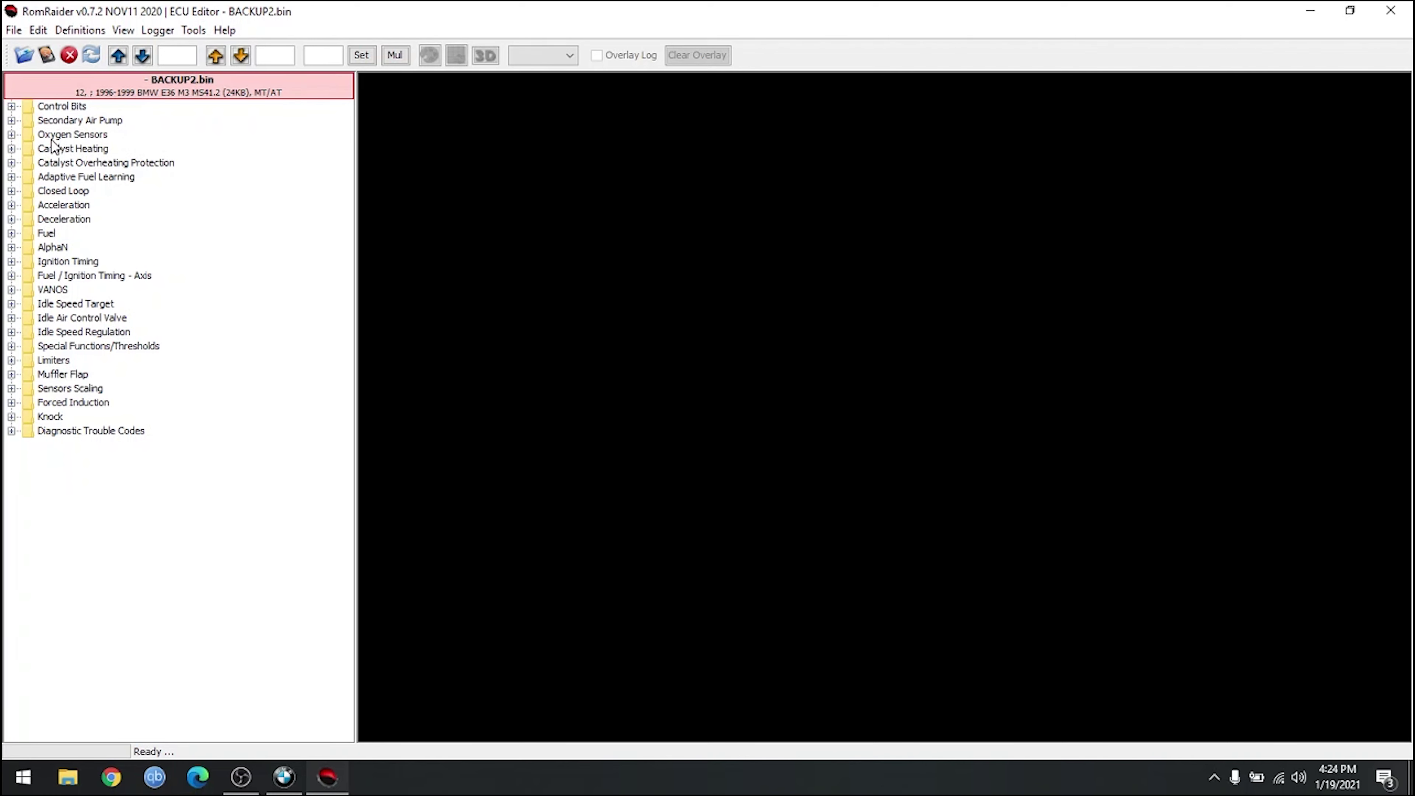
click(11, 121)
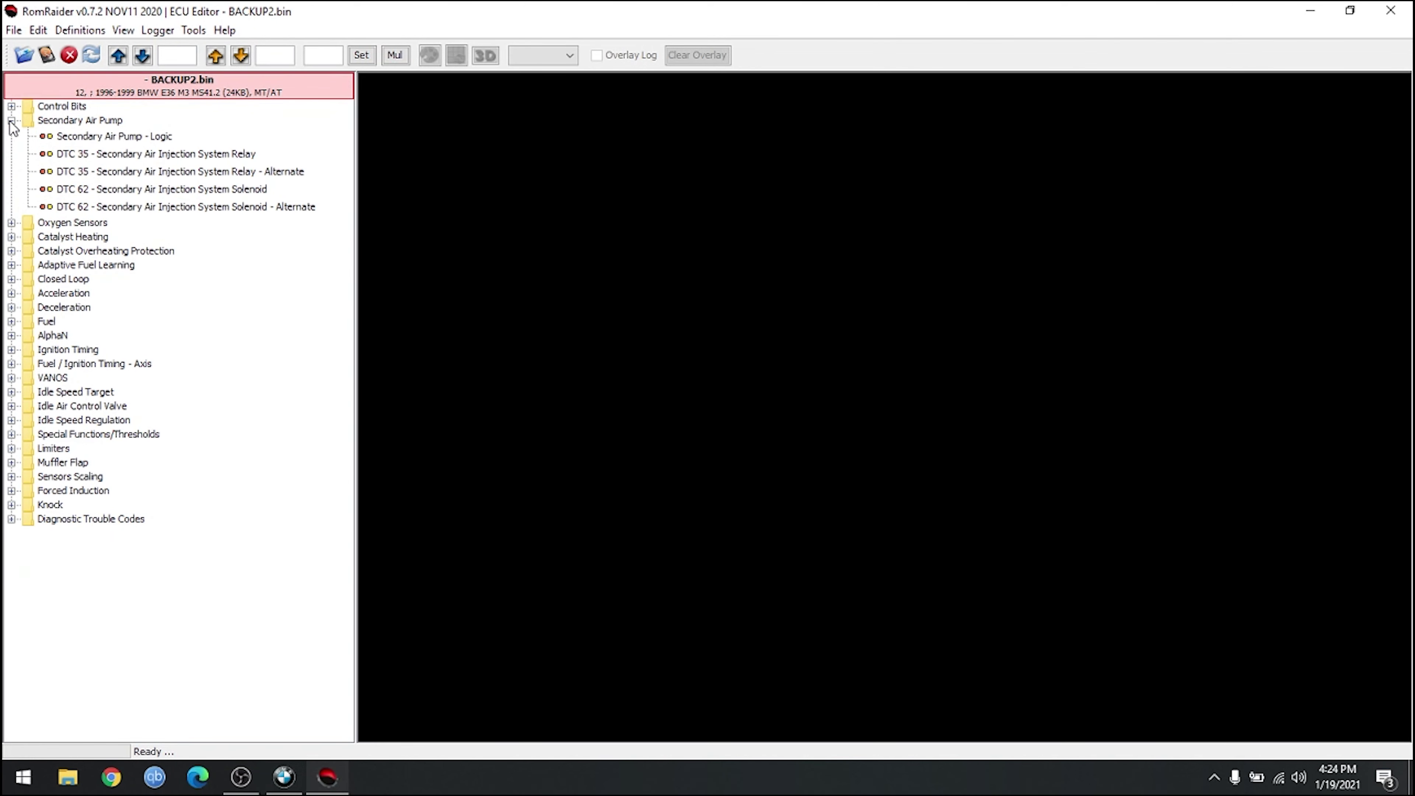
click(11, 121)
double_click(35, 136)
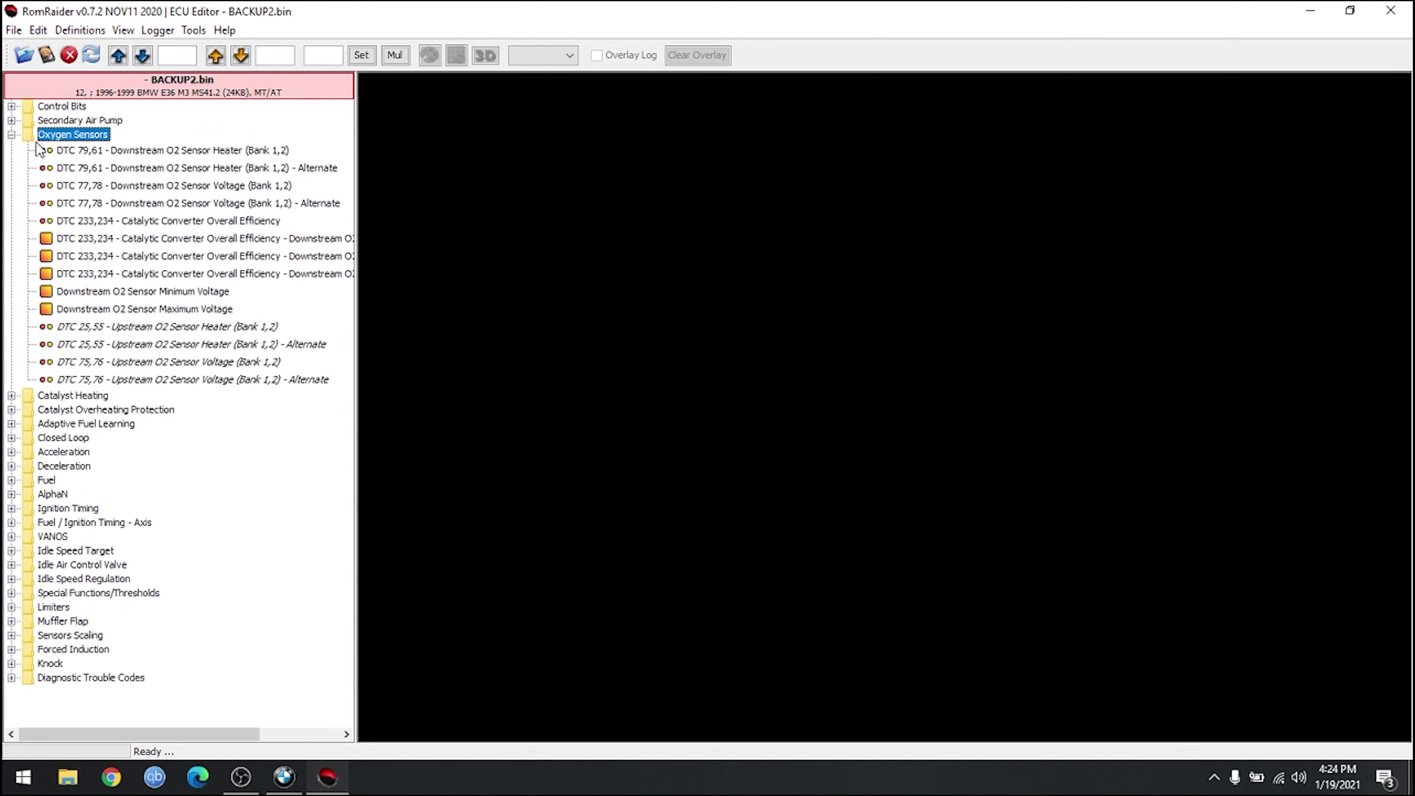
click(11, 135)
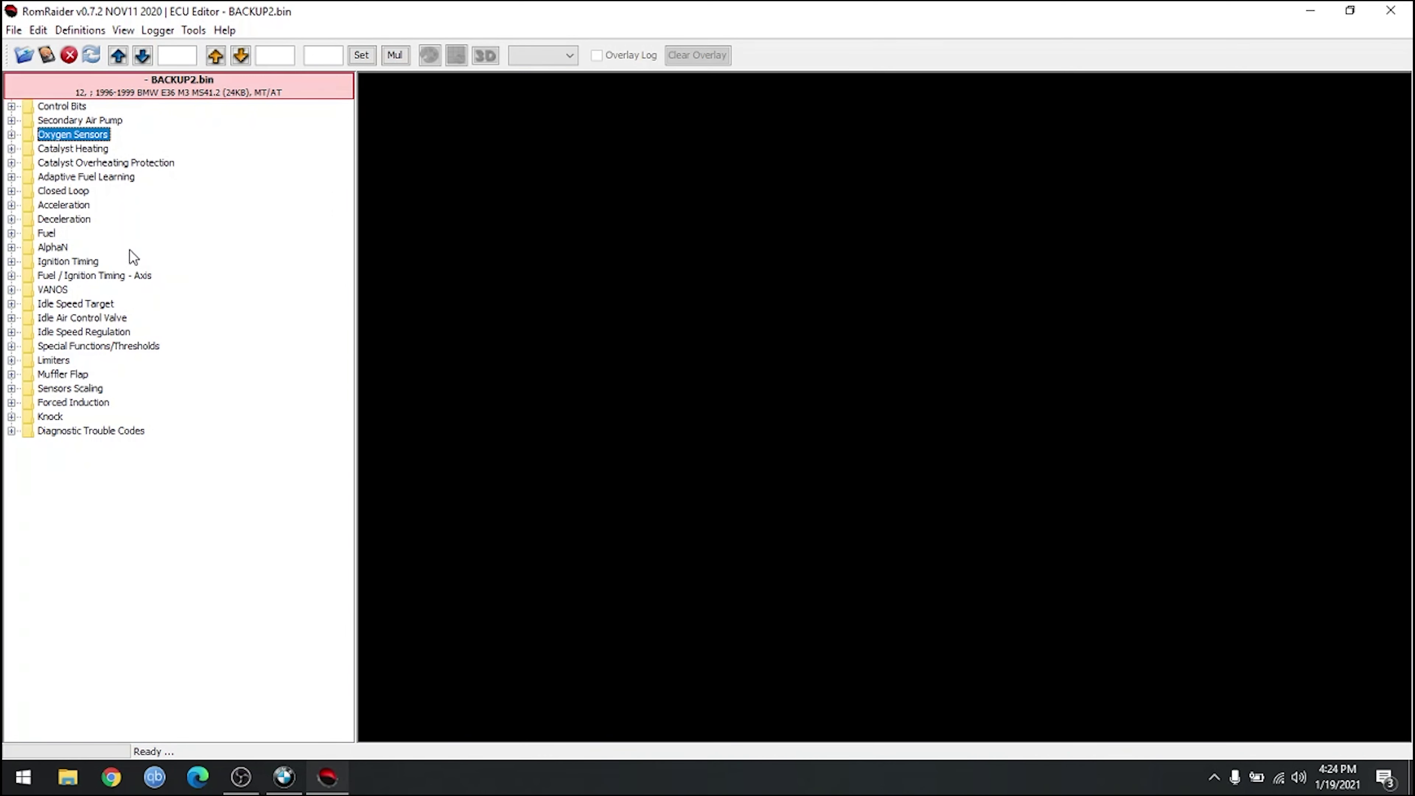
click(11, 247)
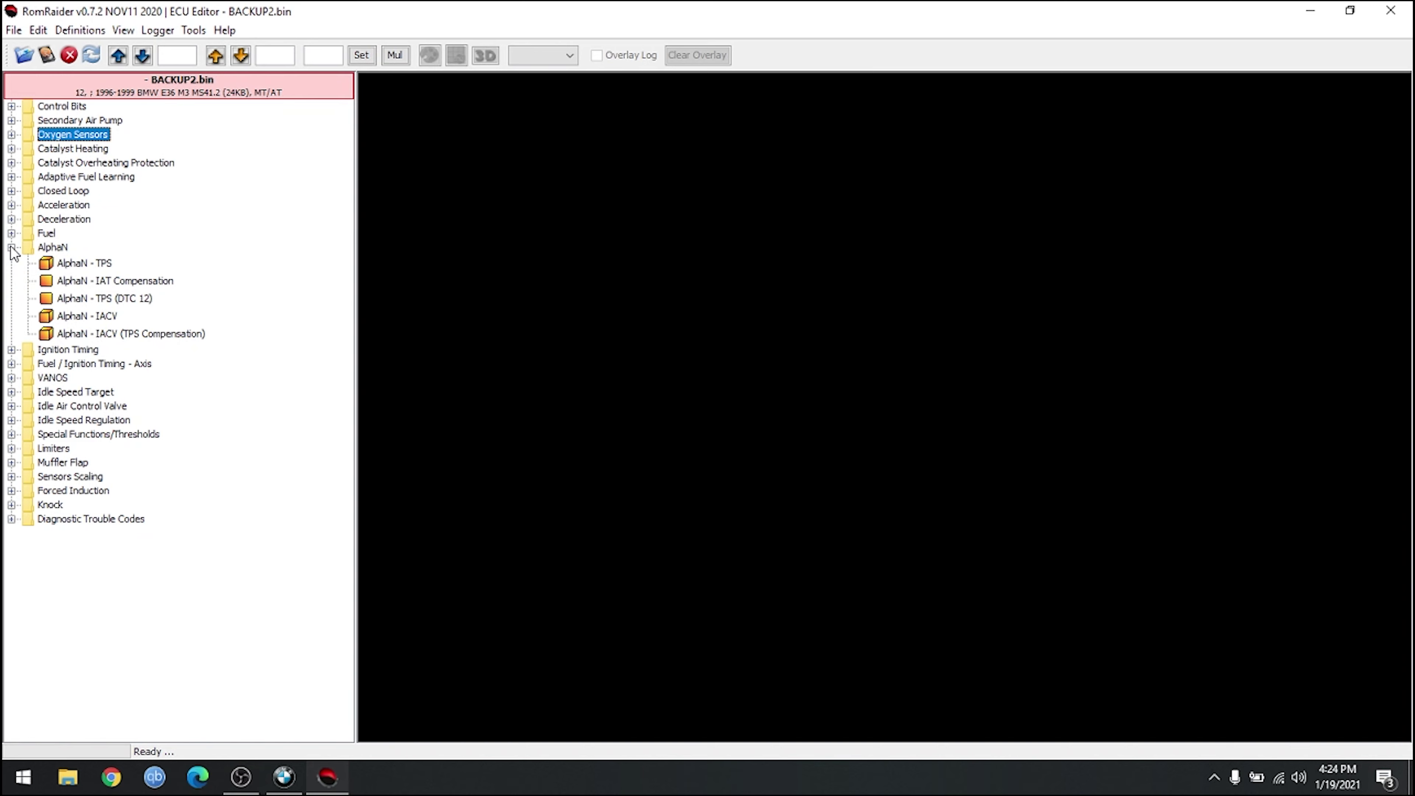
click(11, 247)
View the Fuel Injection - Base map and the VANOS - Min. Load (Light Throttle) (AT) table
click(11, 233)
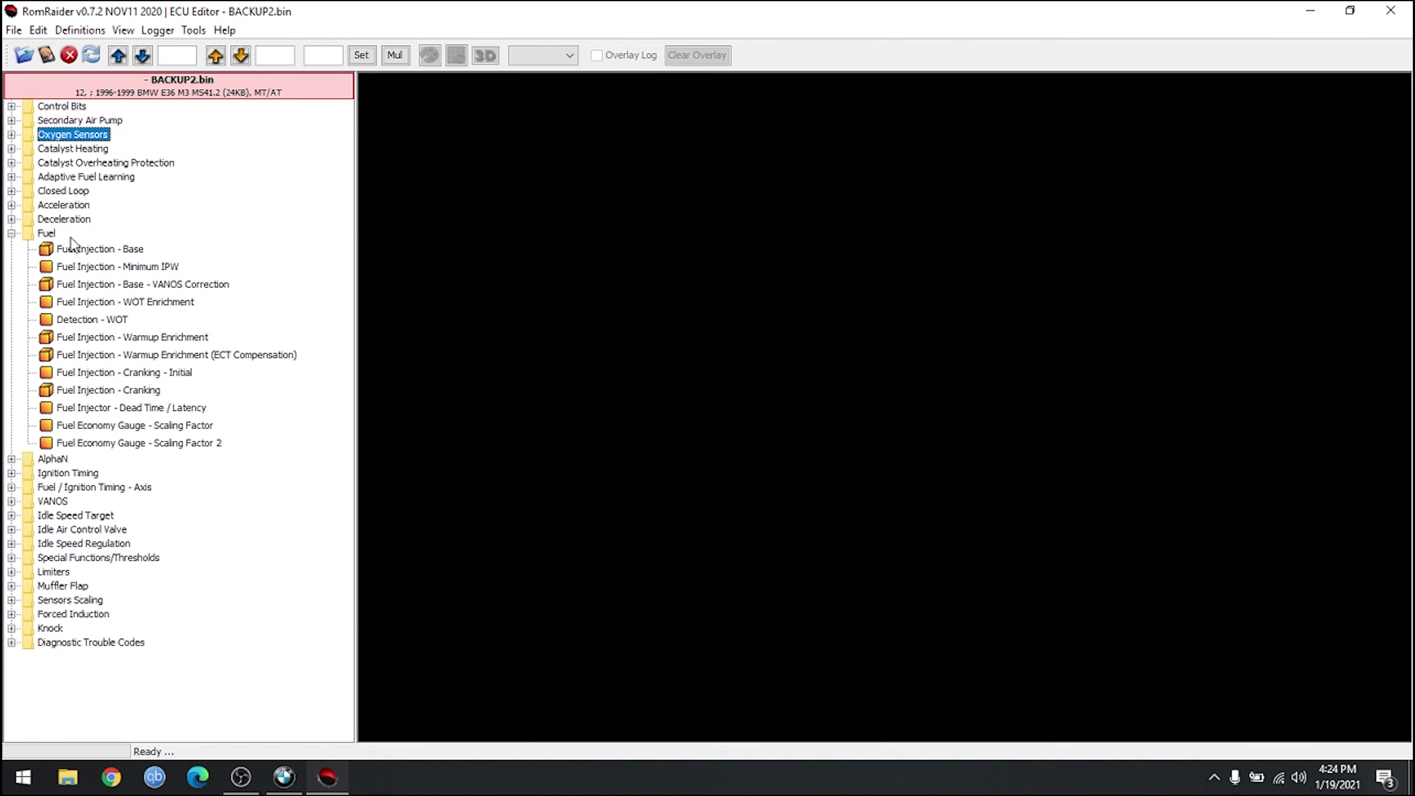
double_click(111, 249)
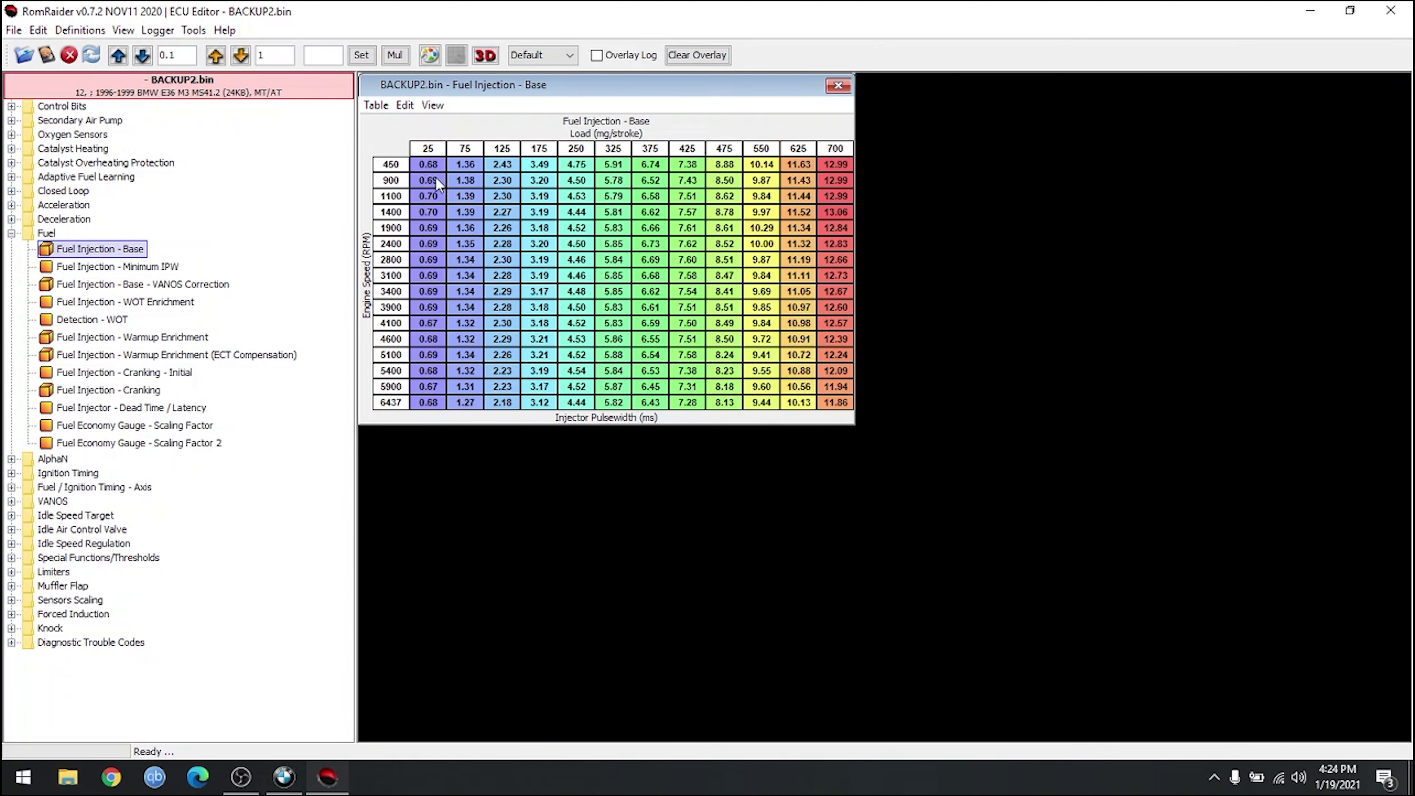
click(837, 86)
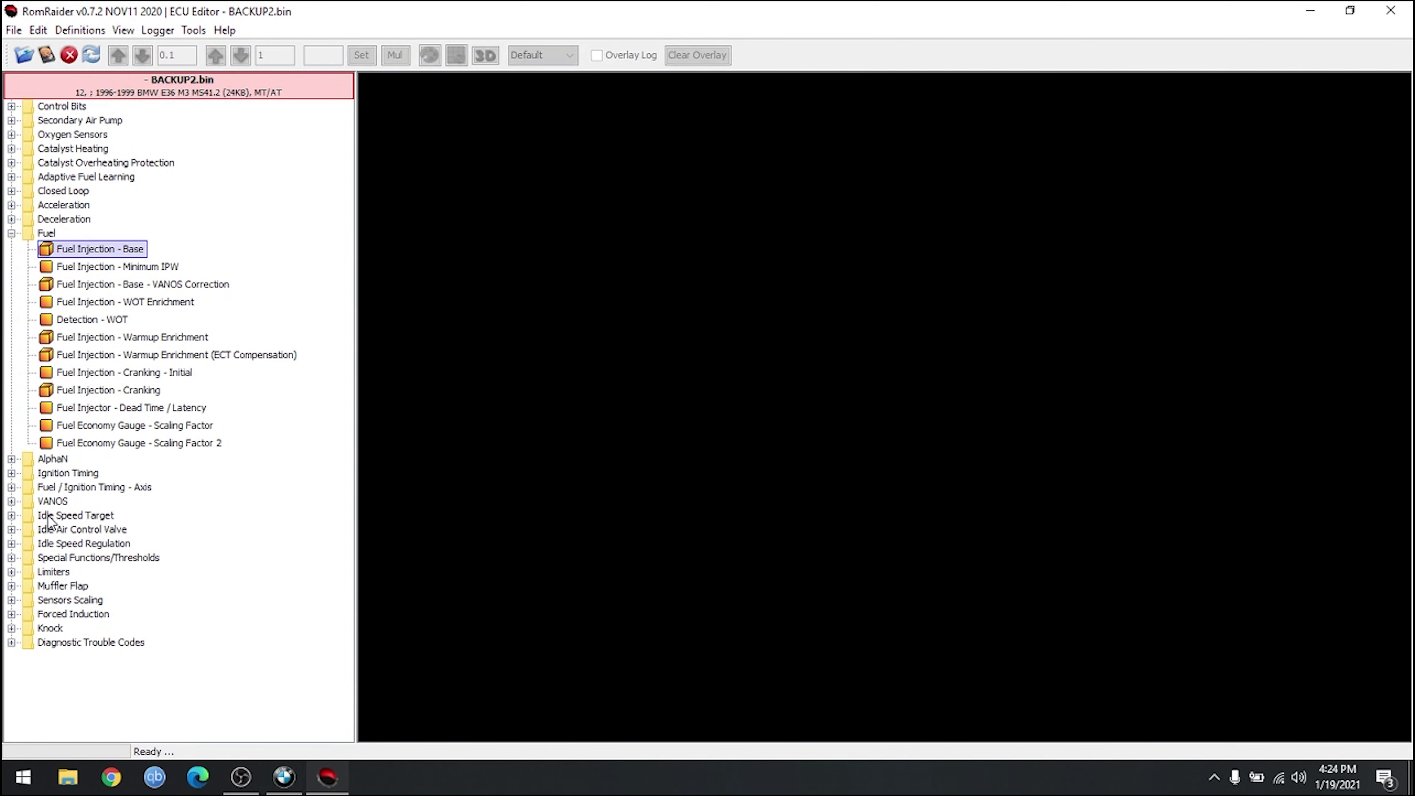
click(11, 501)
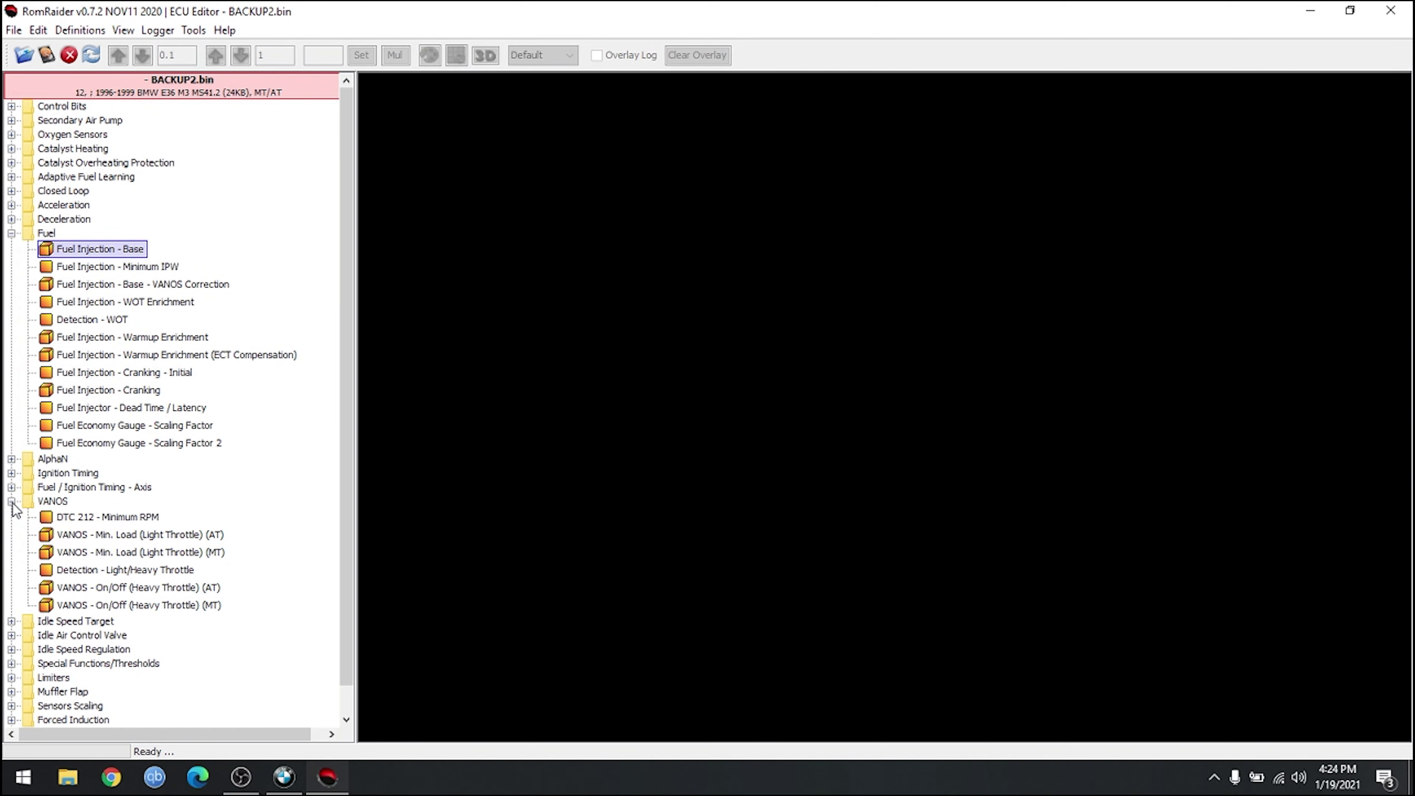
double_click(82, 536)
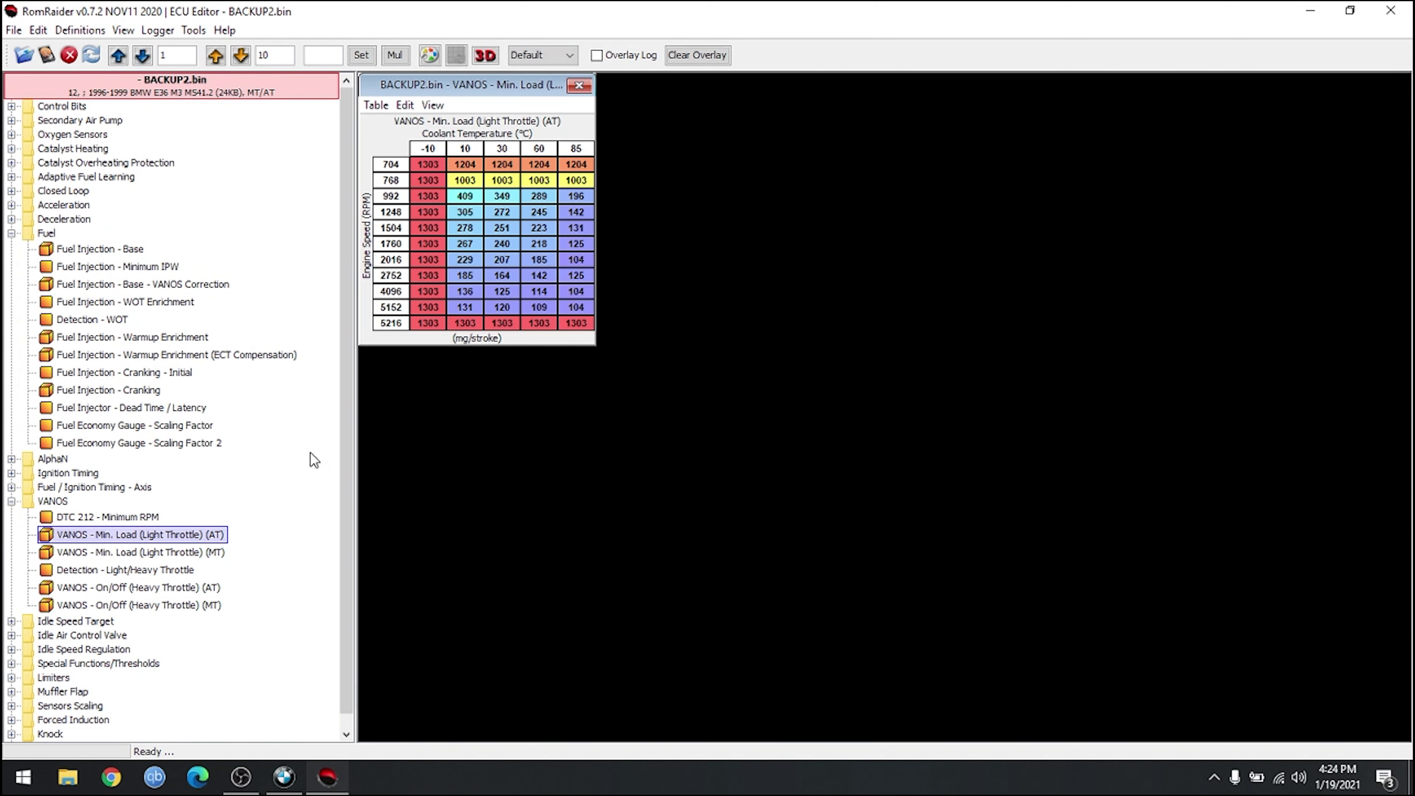
click(579, 86)
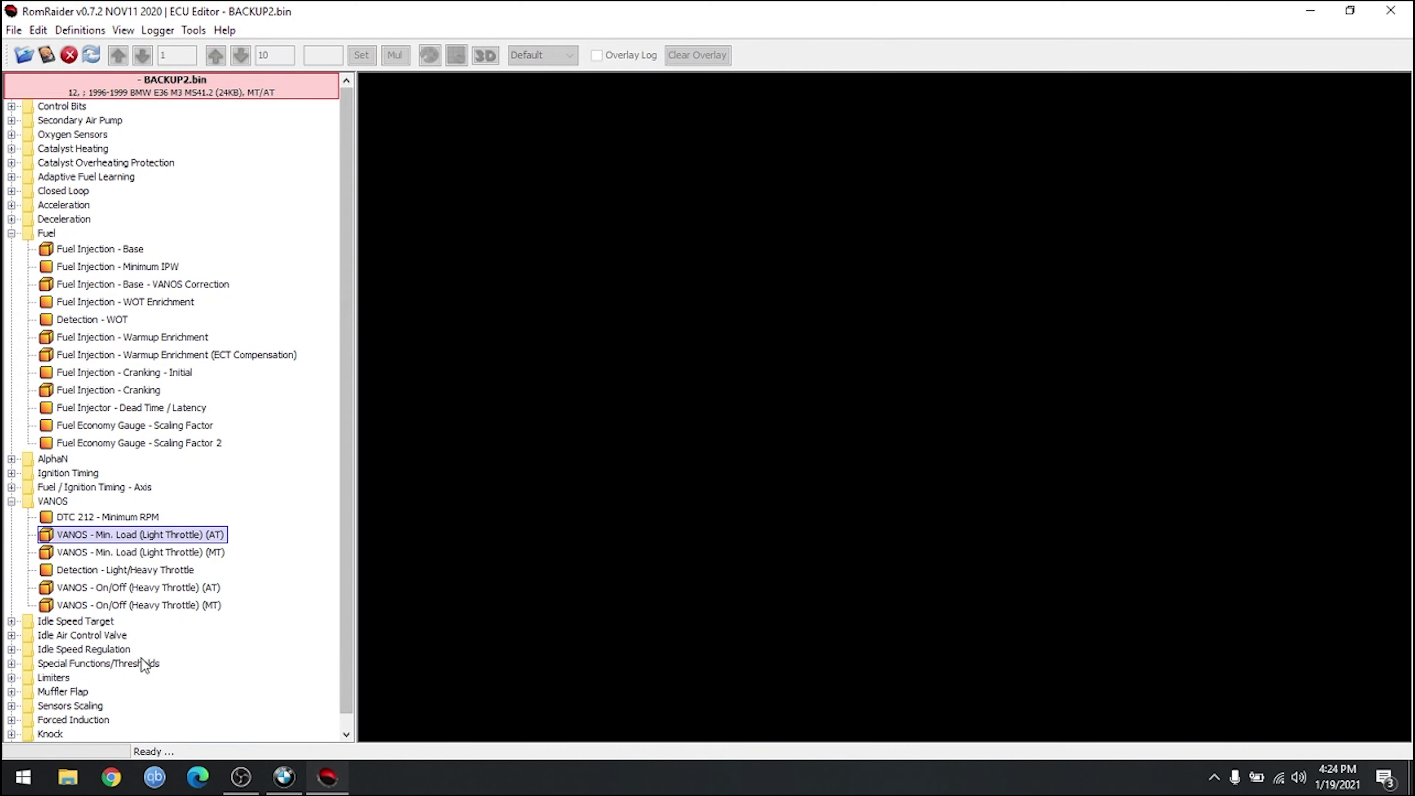
Check the DTC 14 - IAT Sensor setting under Diagnostic Trouble Codes, then scroll the table tree
scroll(197, 649, down, 1)
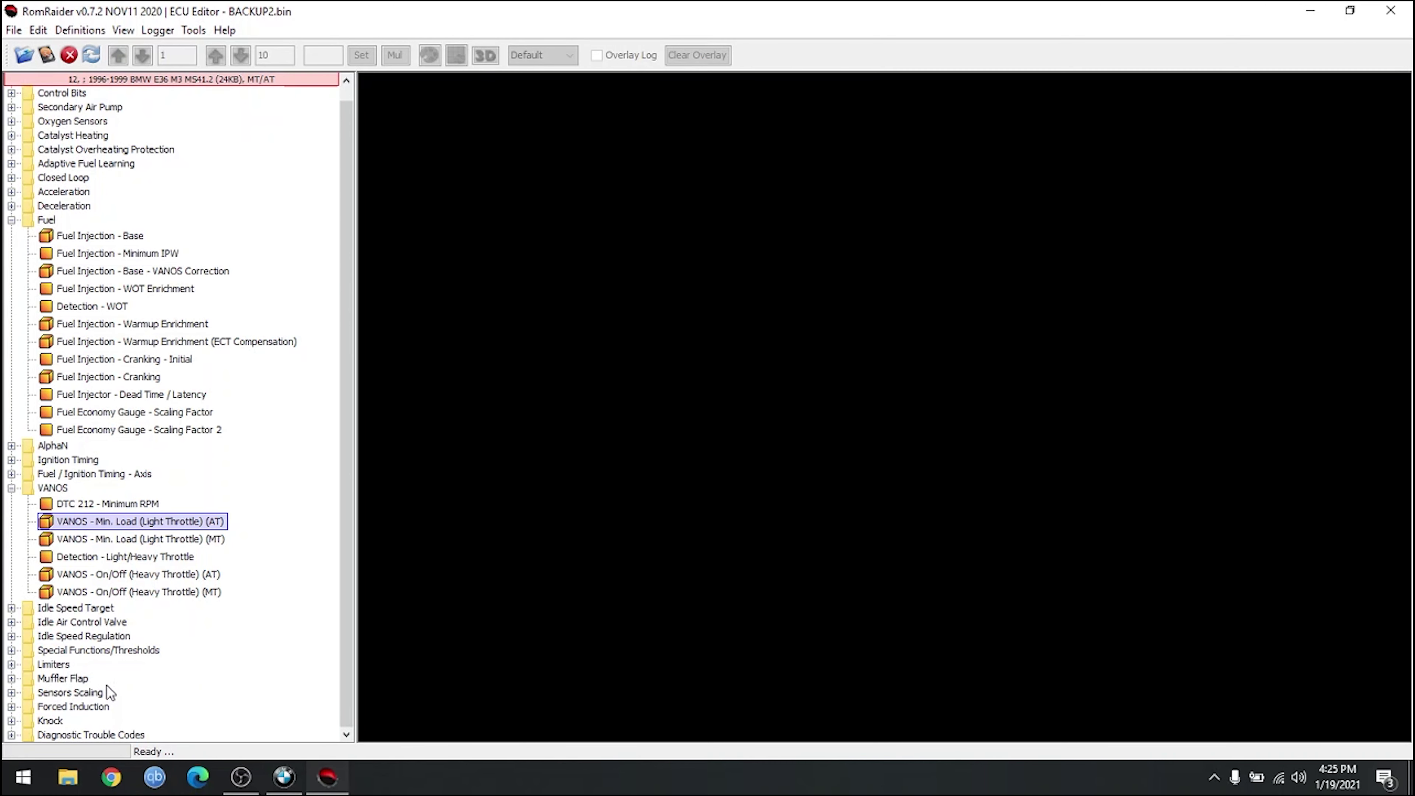
click(11, 734)
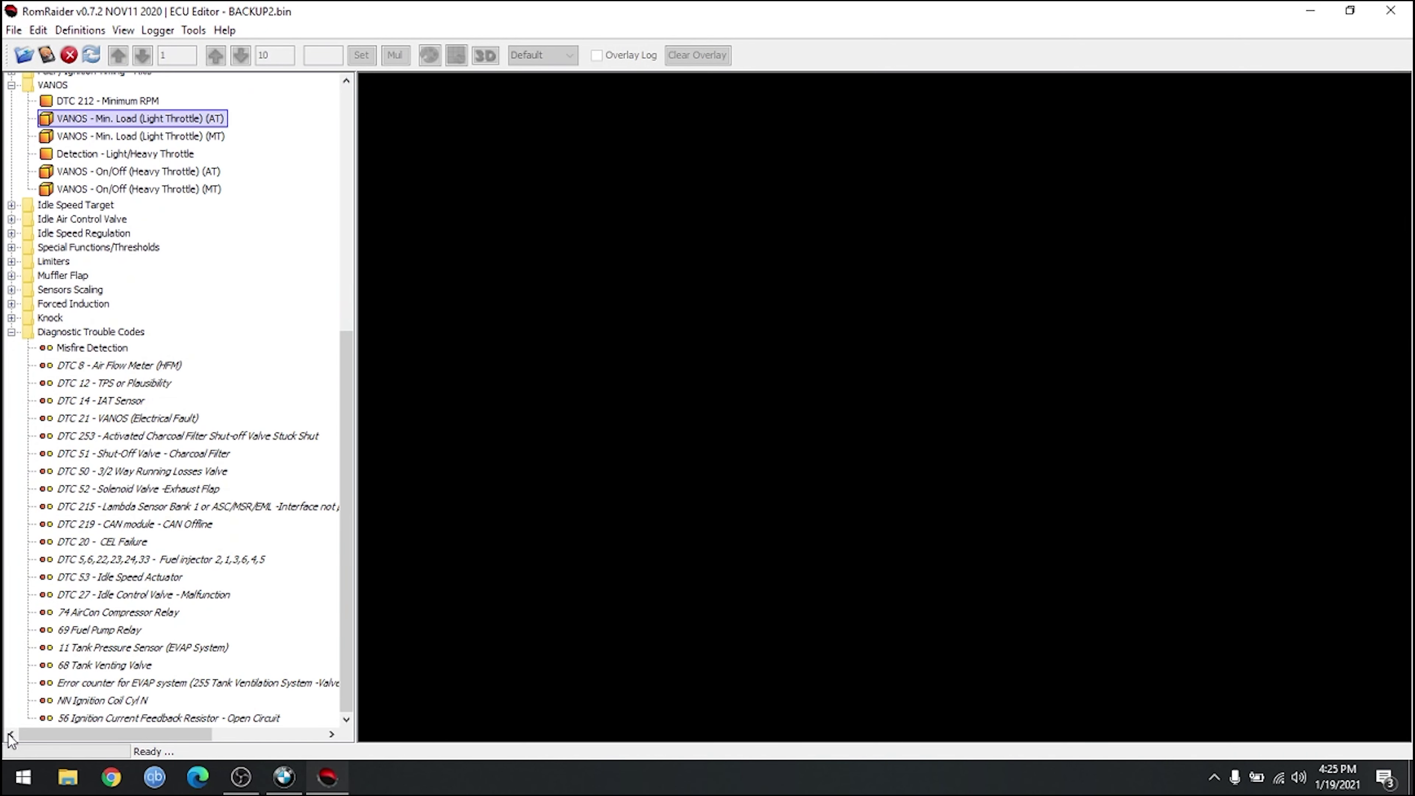
double_click(115, 401)
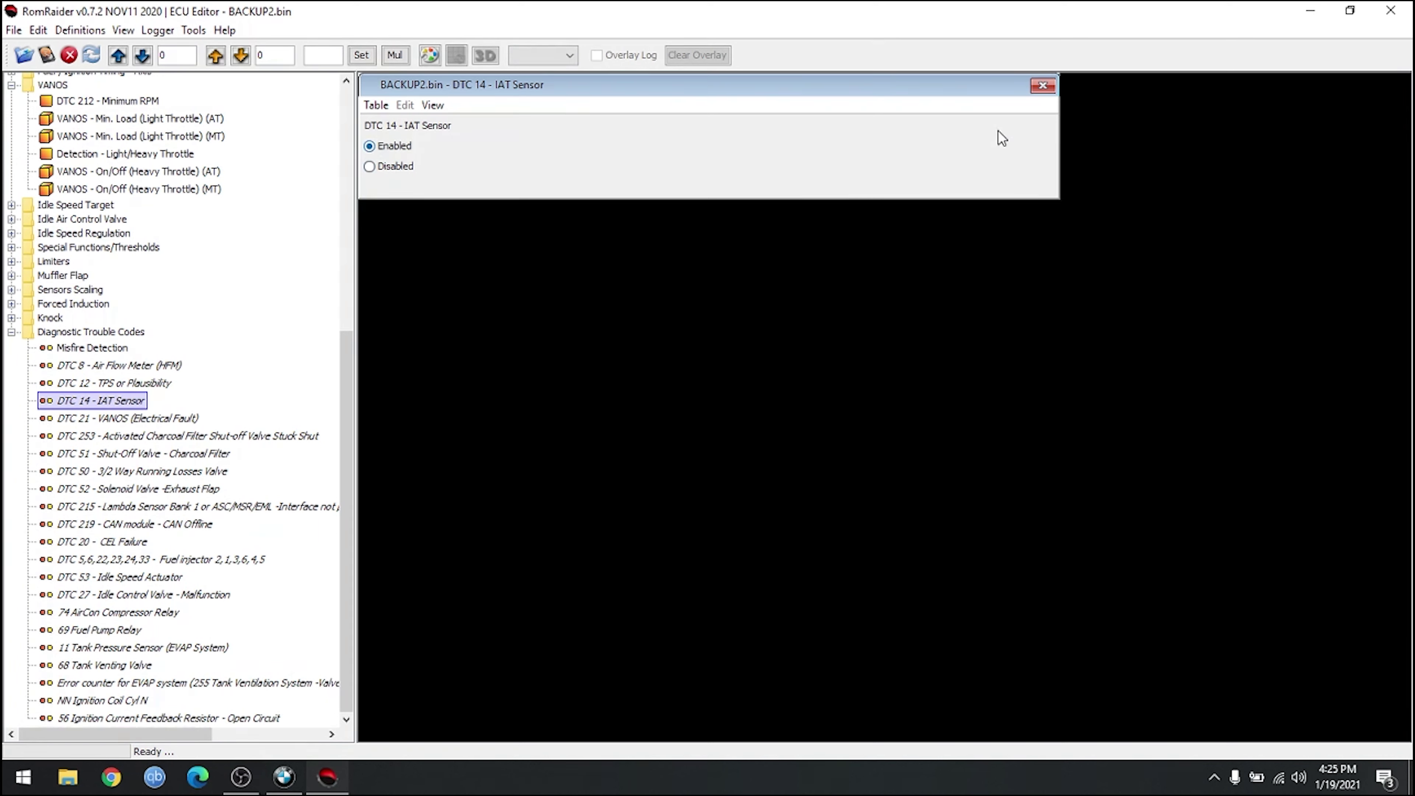
click(1043, 86)
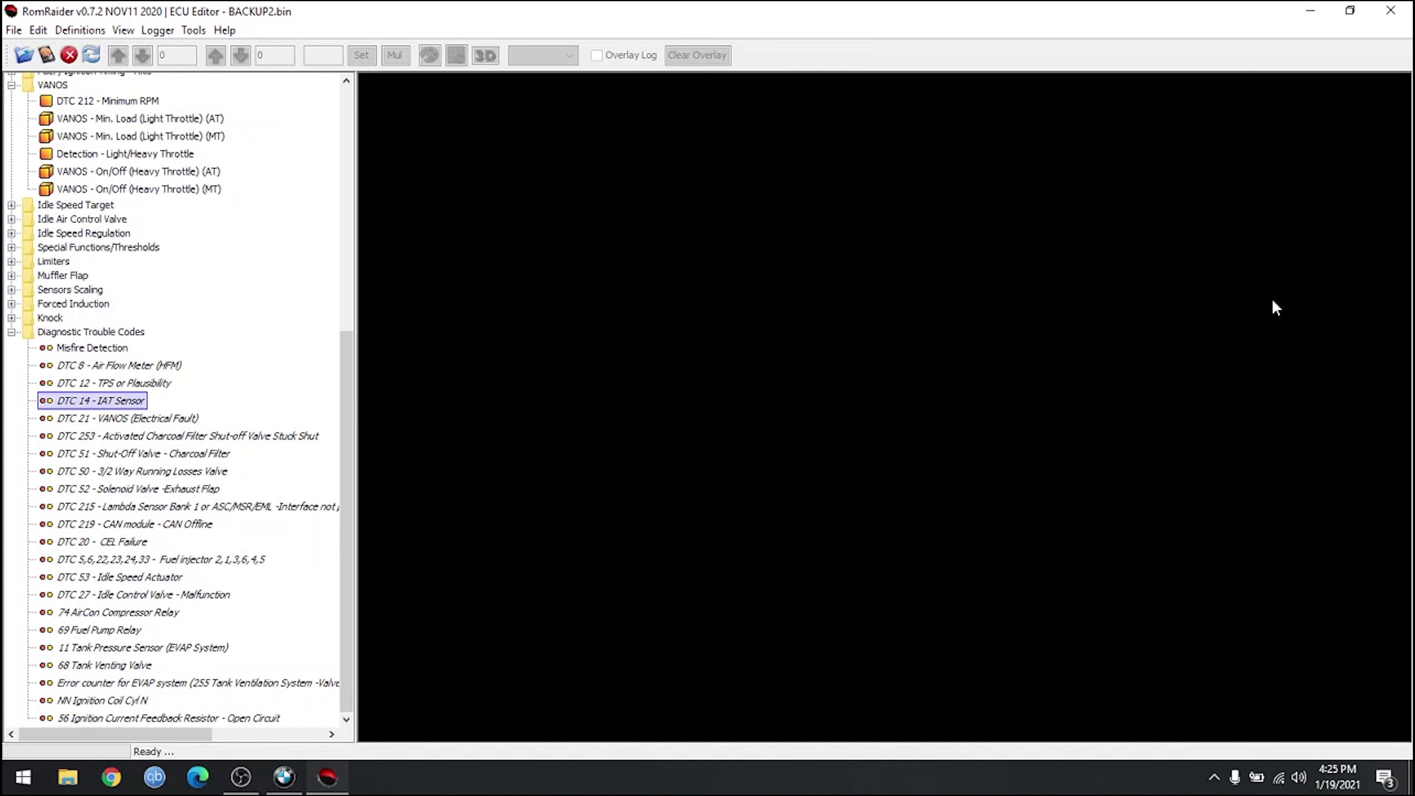
scroll(324, 357, up, 4)
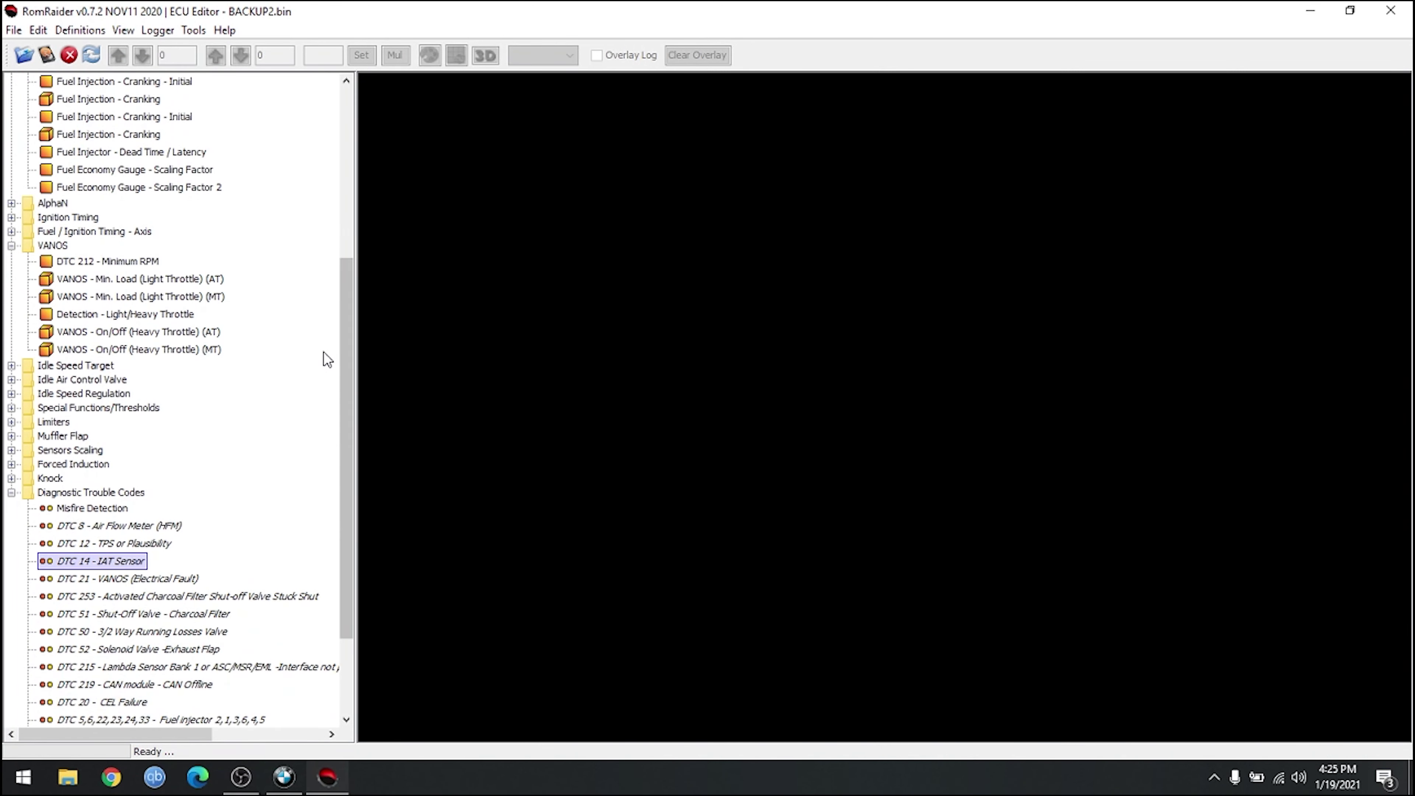
scroll(327, 358, up, 4)
scroll(327, 358, up, 1)
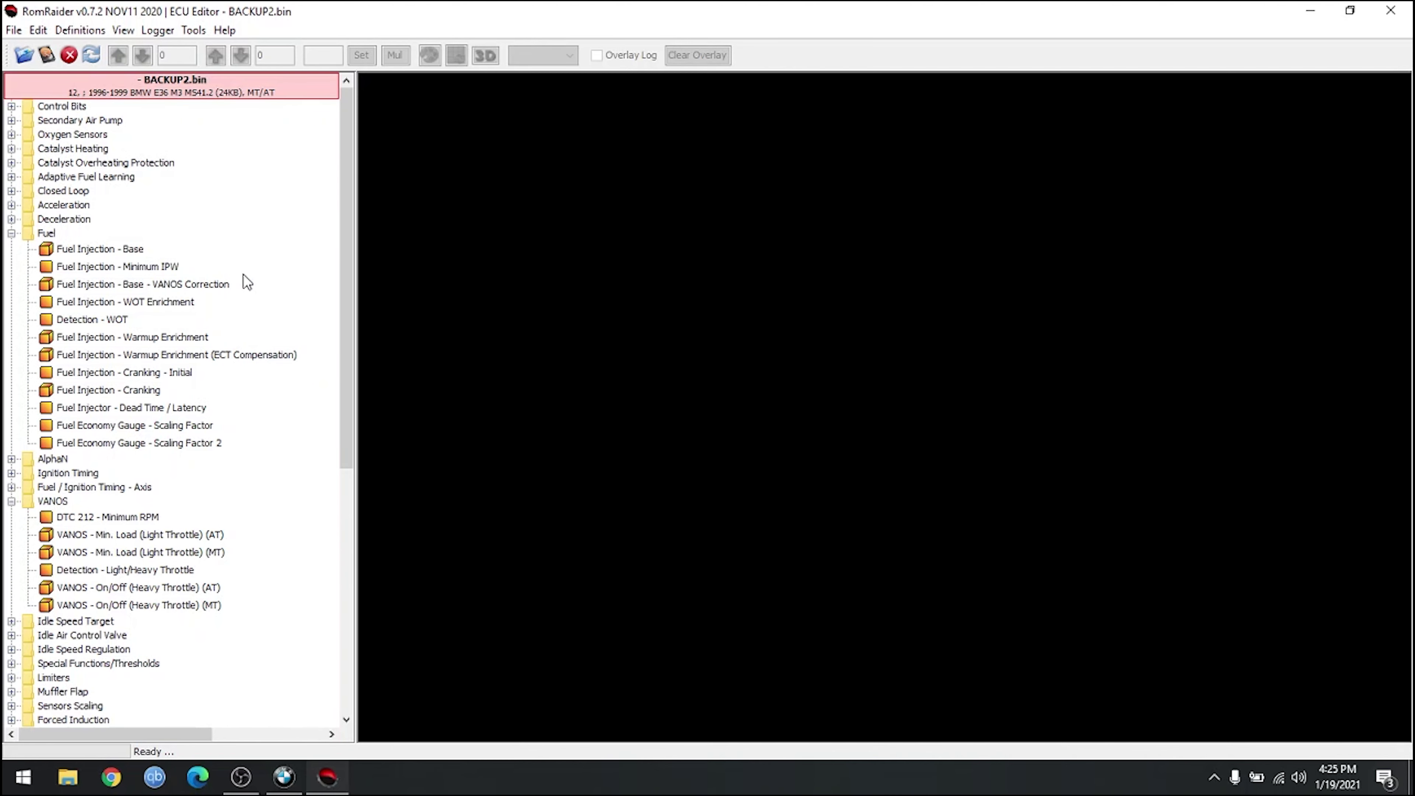
scroll(247, 283, down, 9)
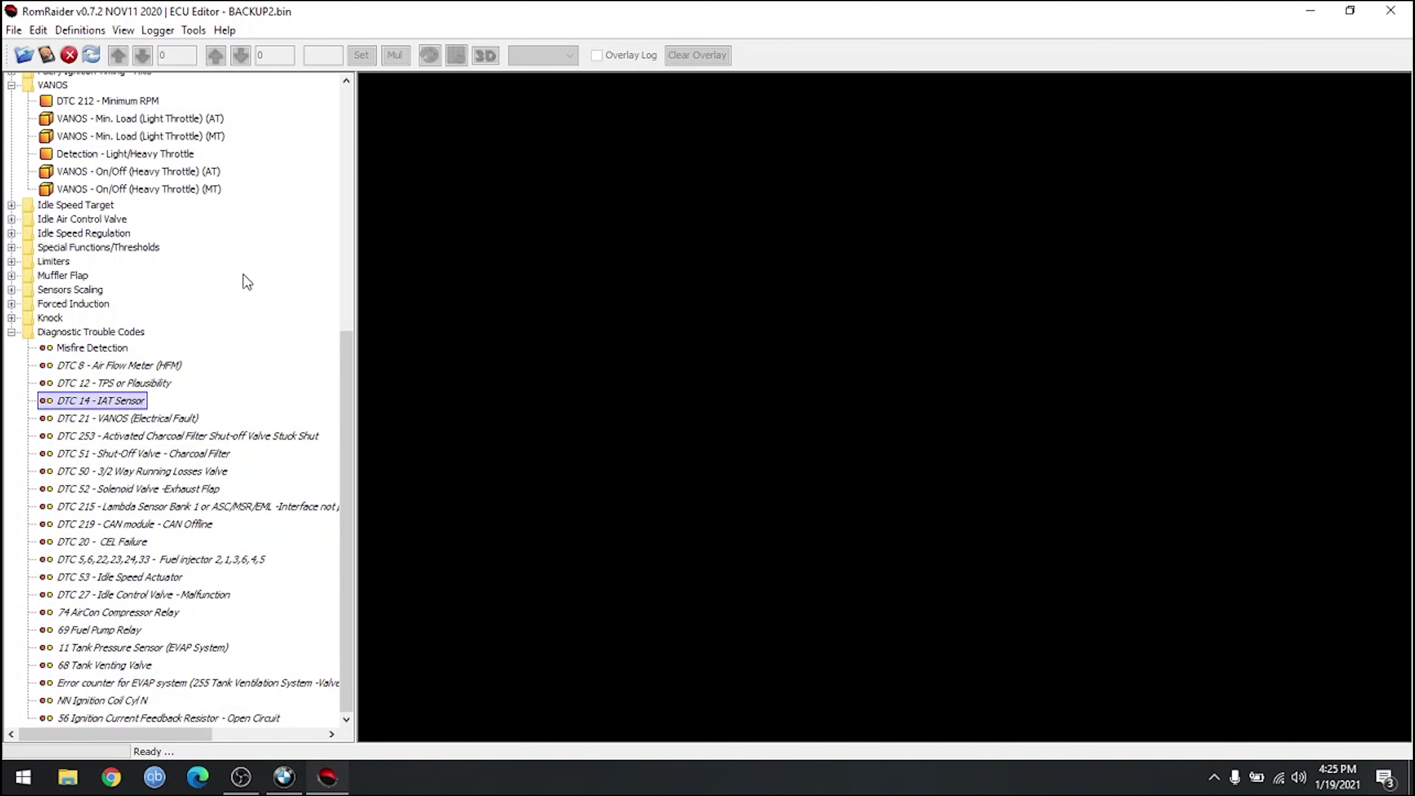
scroll(247, 283, up, 9)
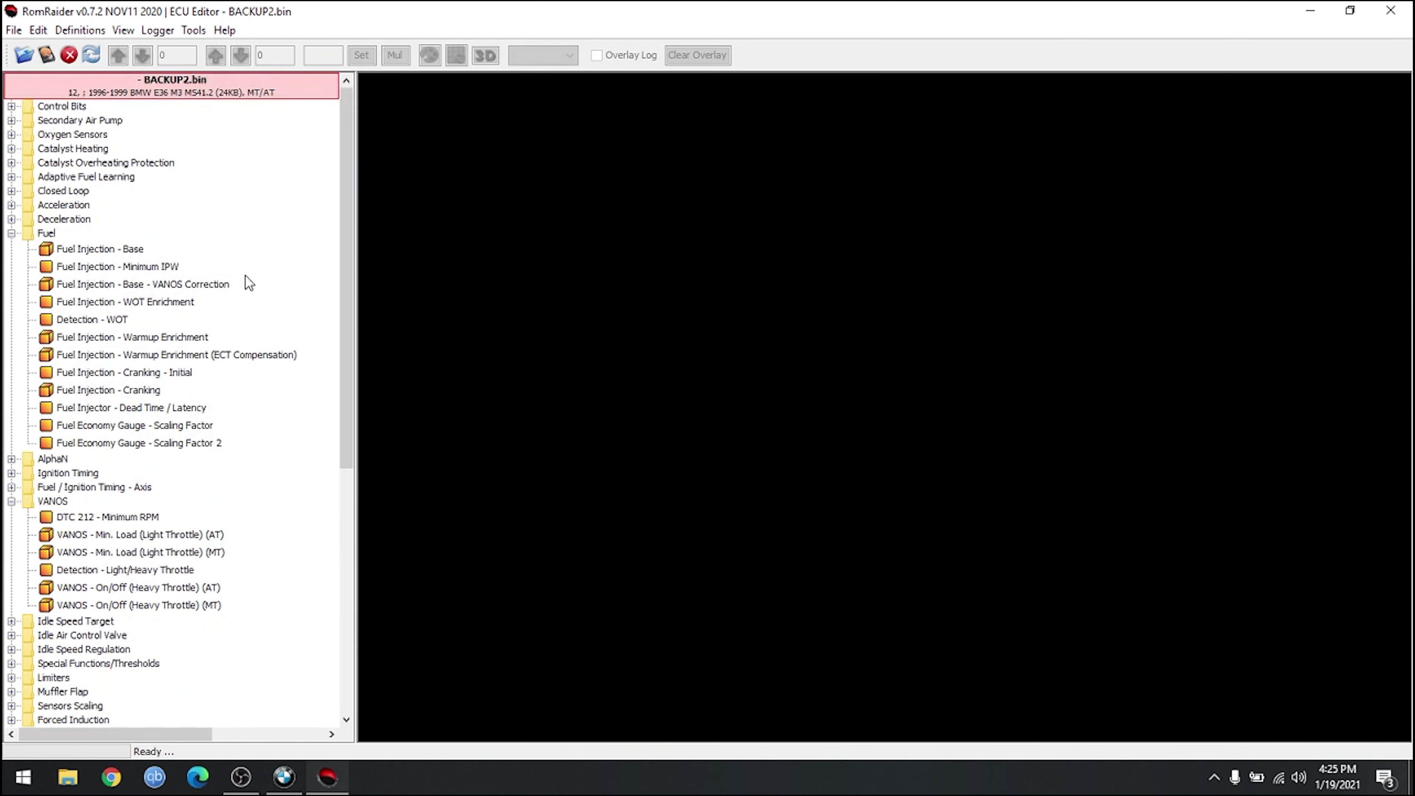
Change the Fuel Injection - Base cell at 3100 RPM, 375 mg/stroke to 7.00 and begin saving
double_click(115, 251)
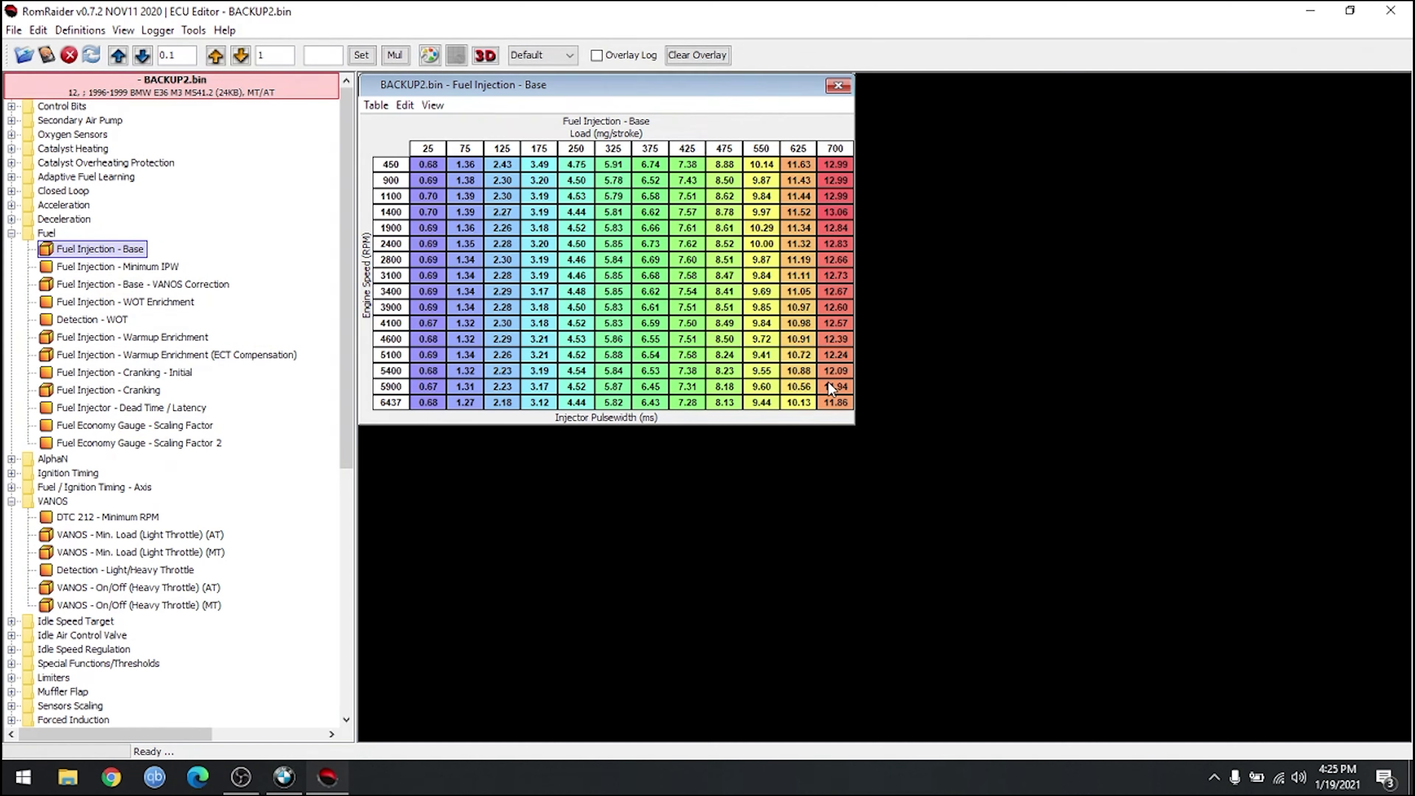
click(651, 278)
text(7)
key(Return)
click(46, 55)
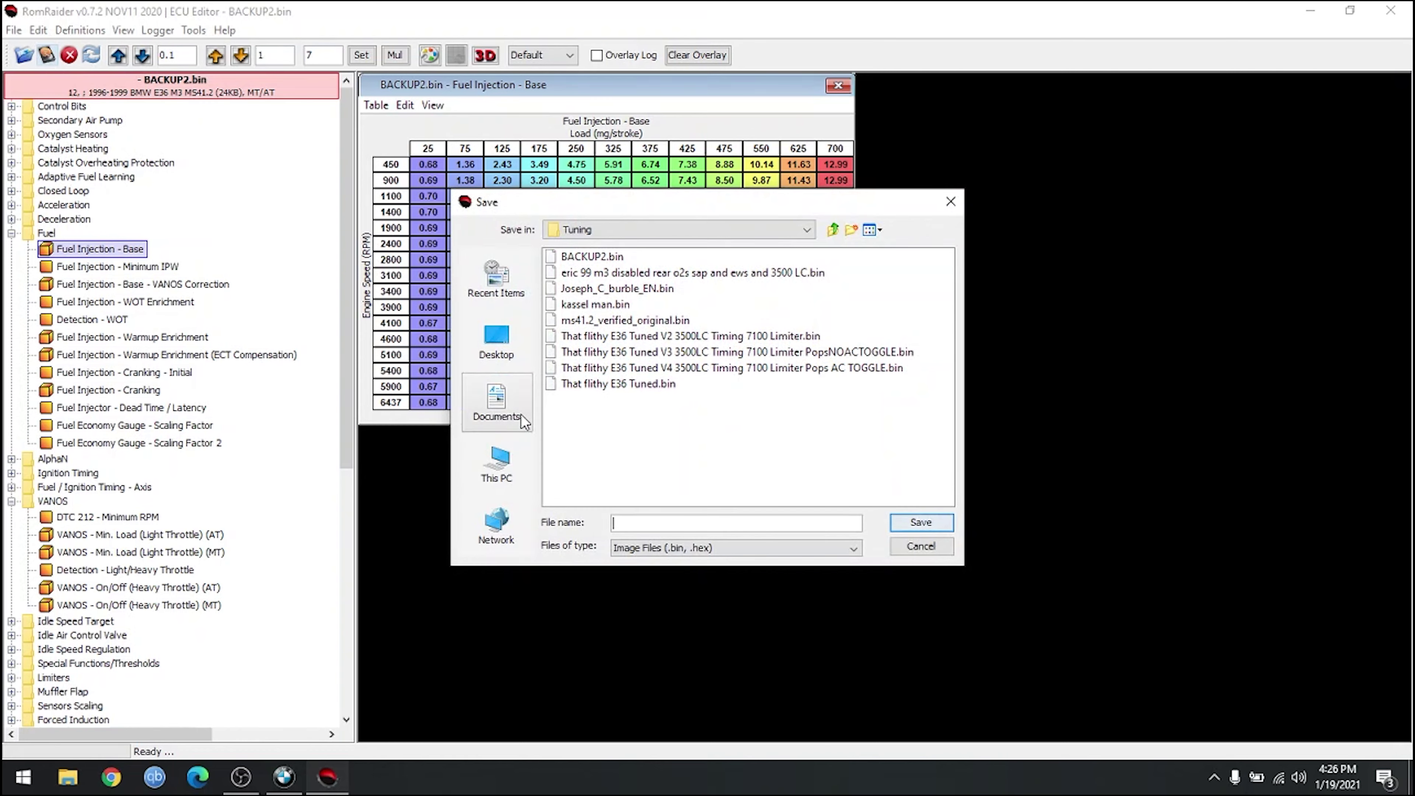
Save the edited image as V1.bin in the Tuning folder and minimize RomRaider
text(V1)
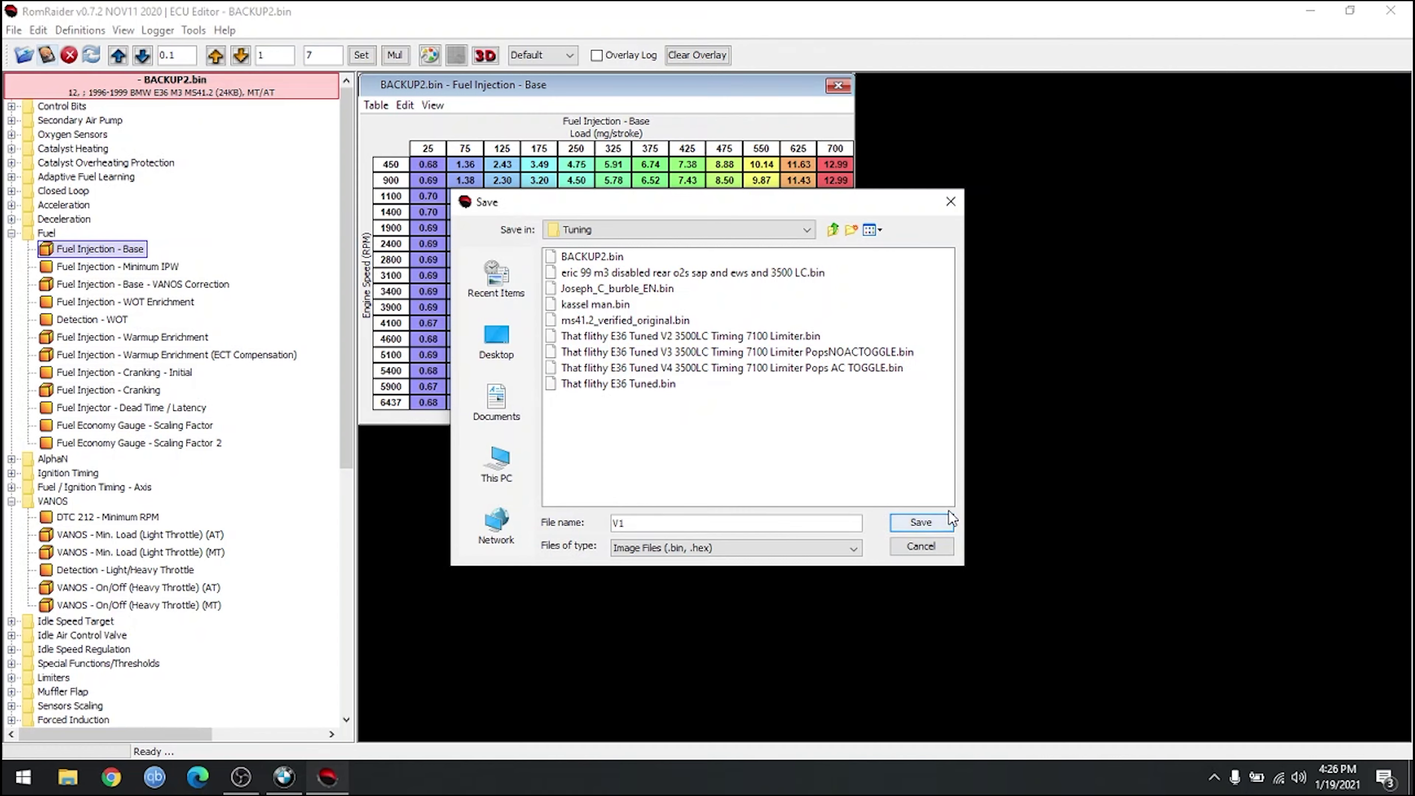
text(.bin)
click(920, 522)
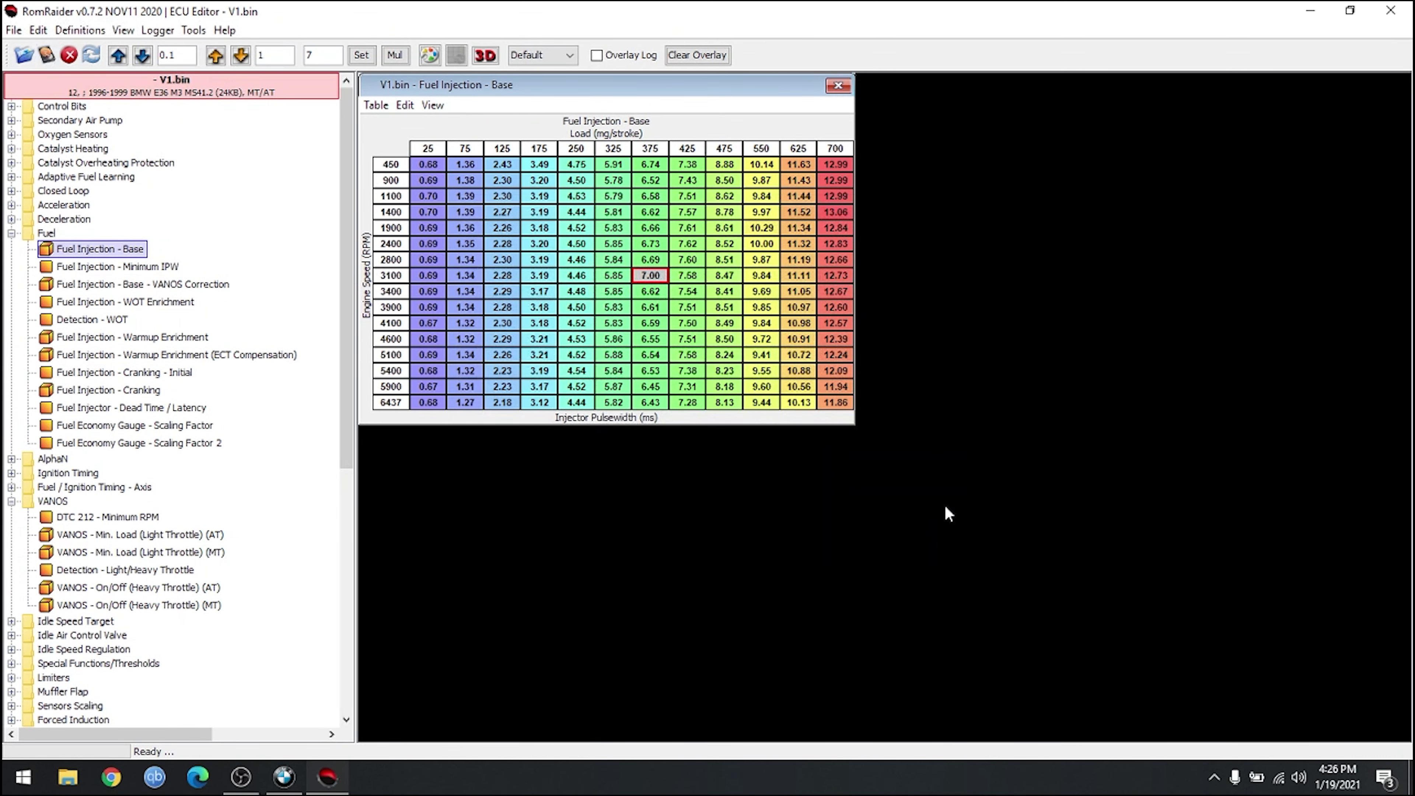
click(1311, 11)
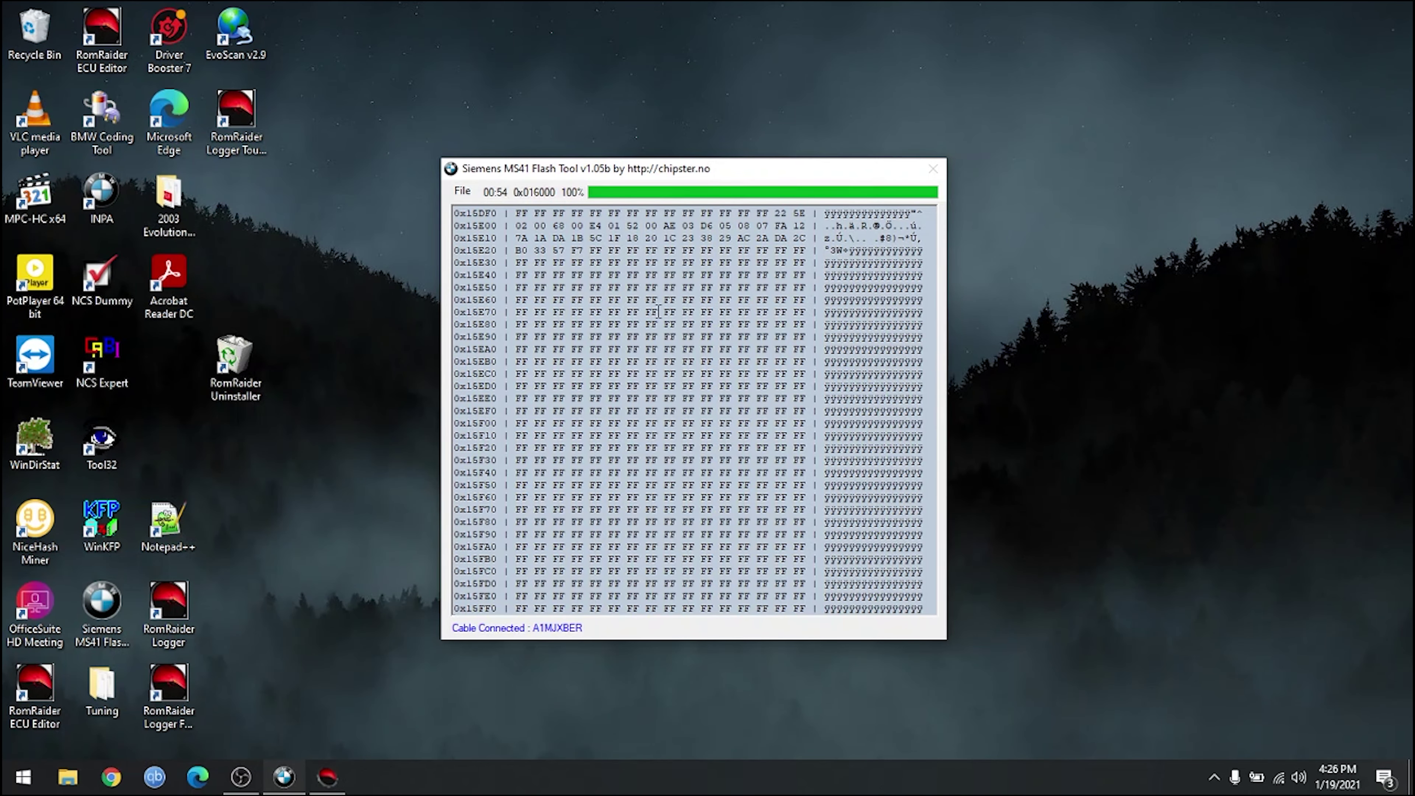
Select V1.bin from Tuning for a Flash ECU 24kb operation, then close the dialog and reposition the window
click(466, 193)
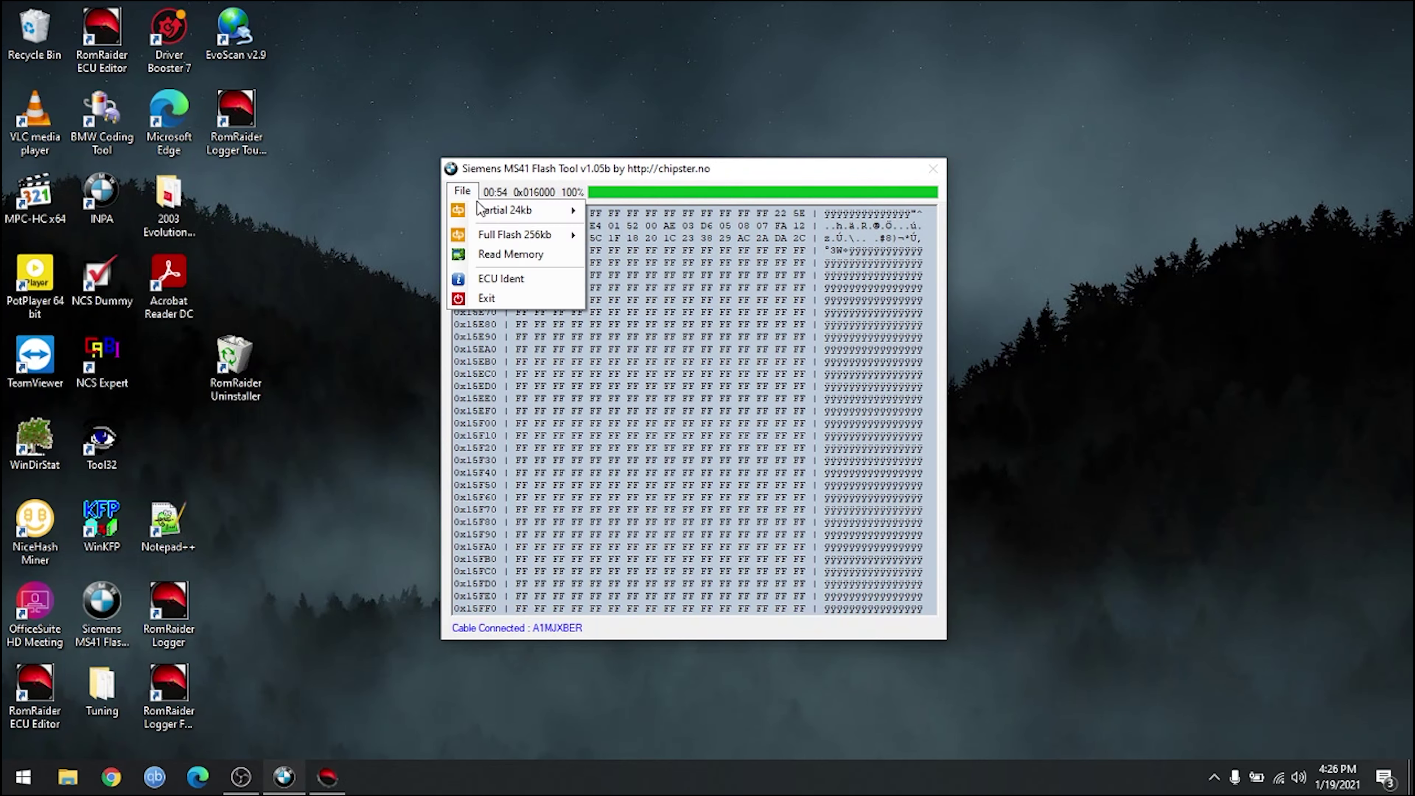
mouse_move(488, 210)
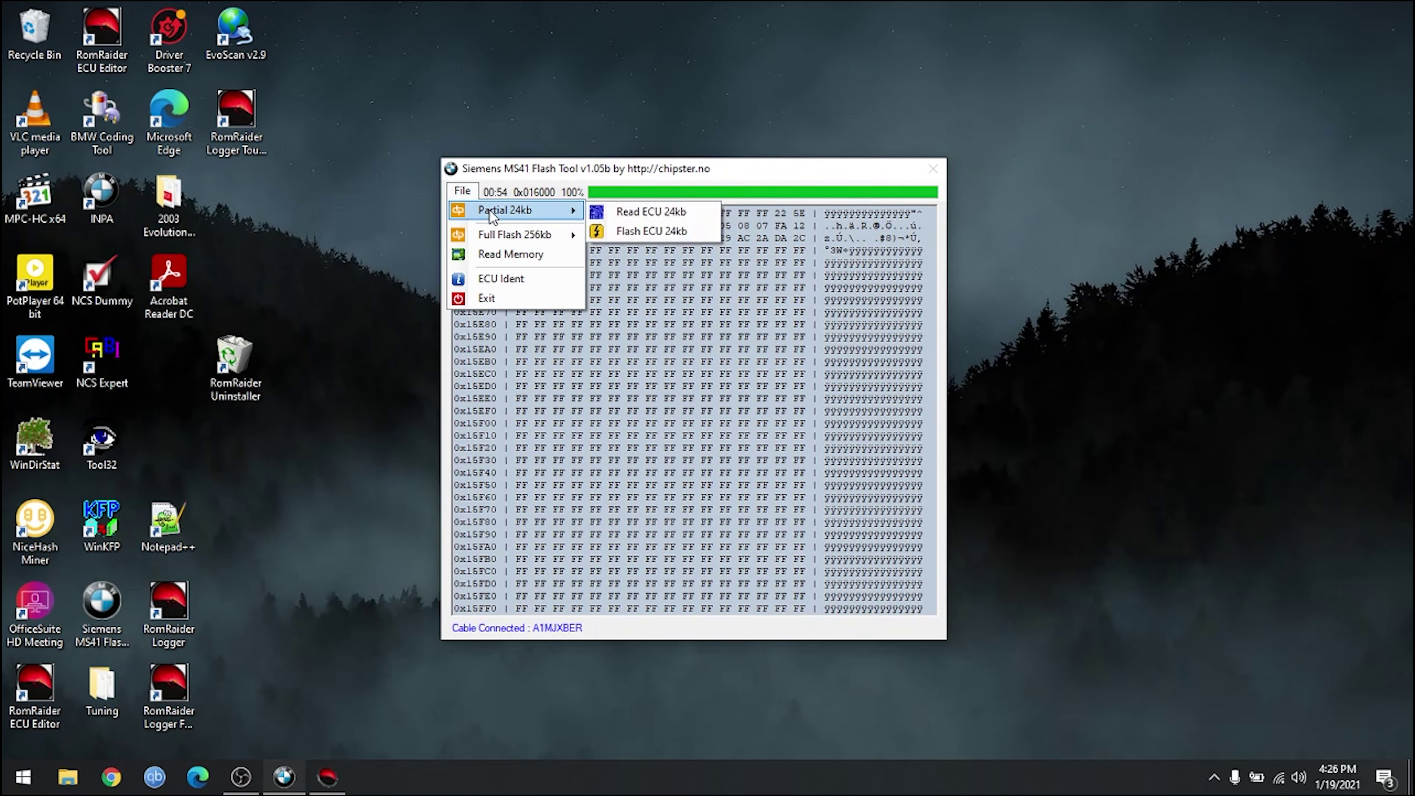
click(646, 234)
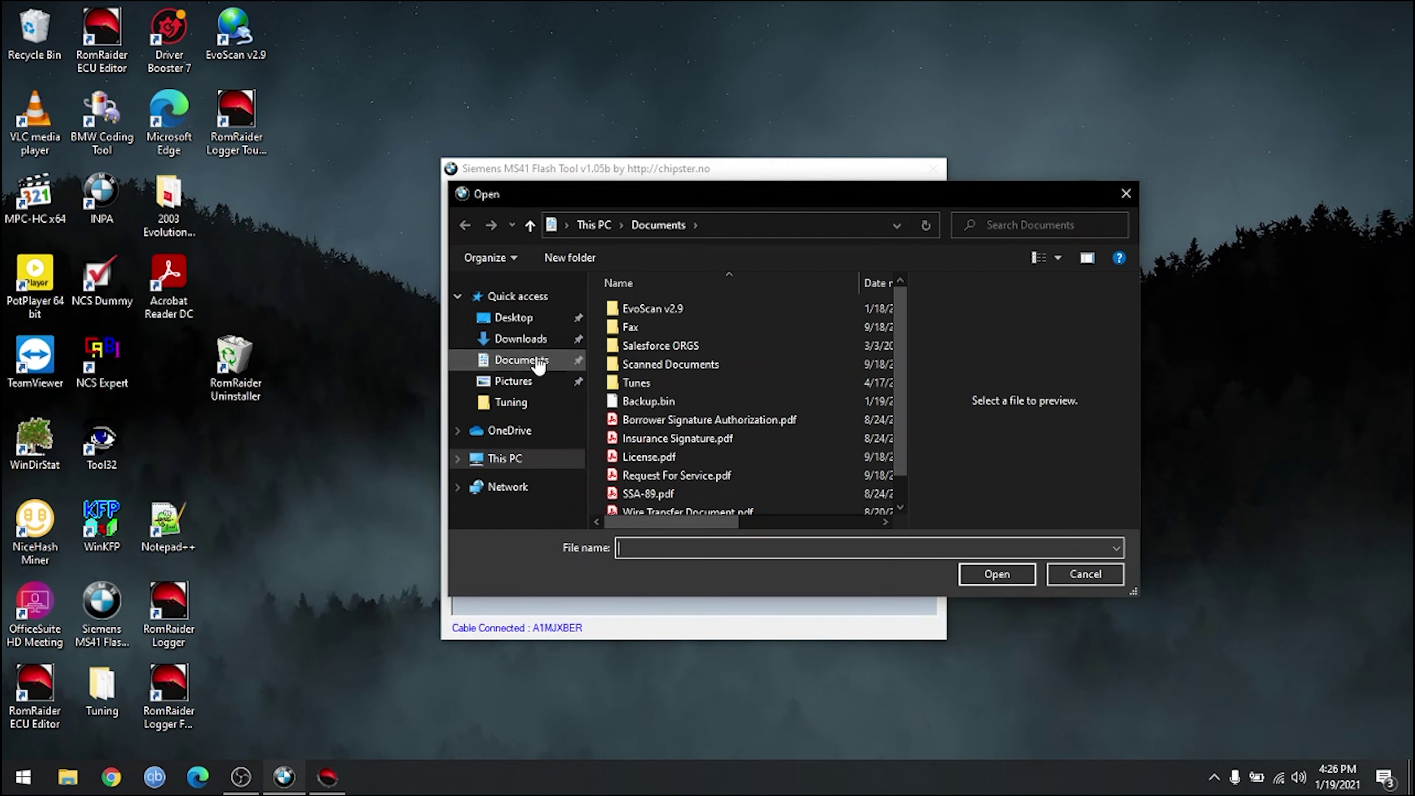
click(526, 406)
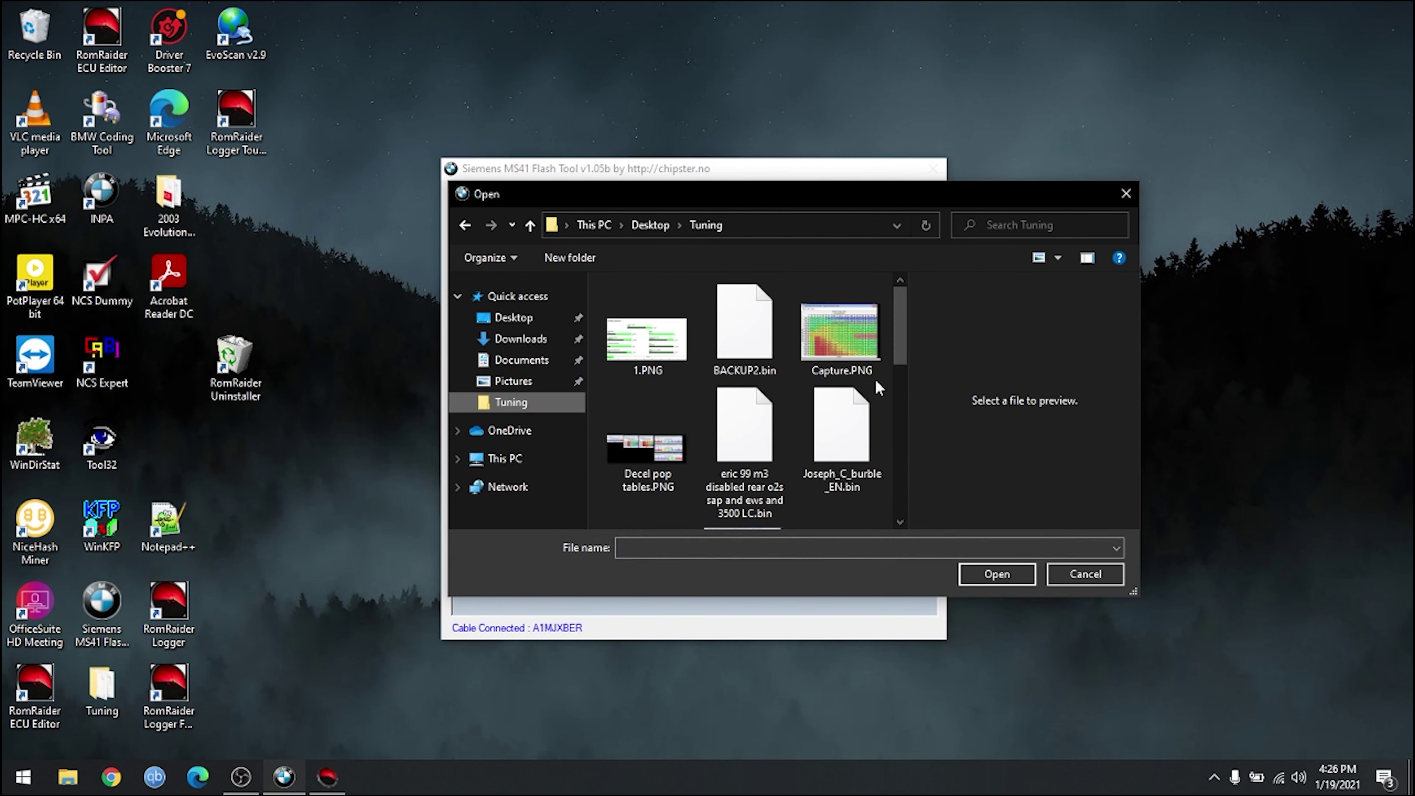
scroll(876, 379, down, 5)
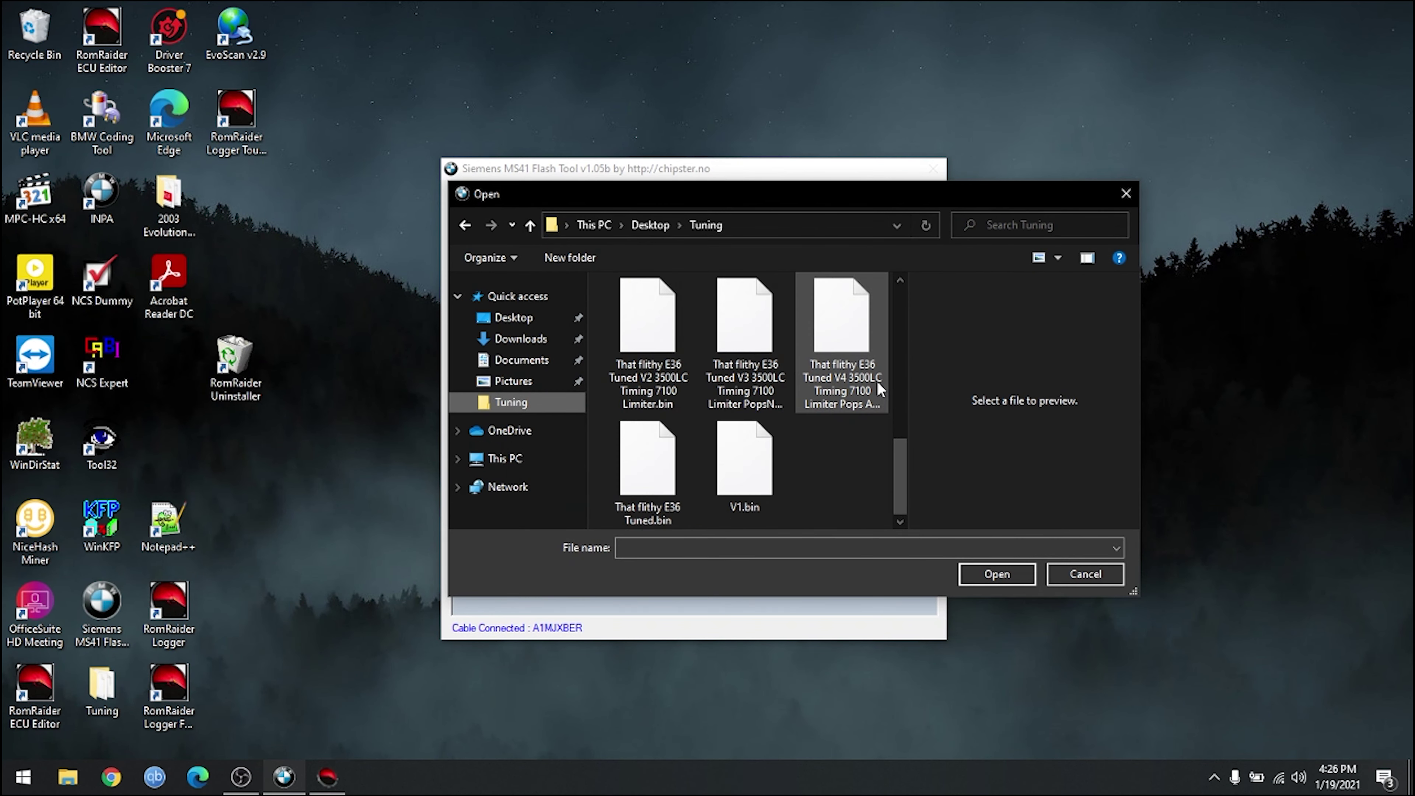
click(754, 488)
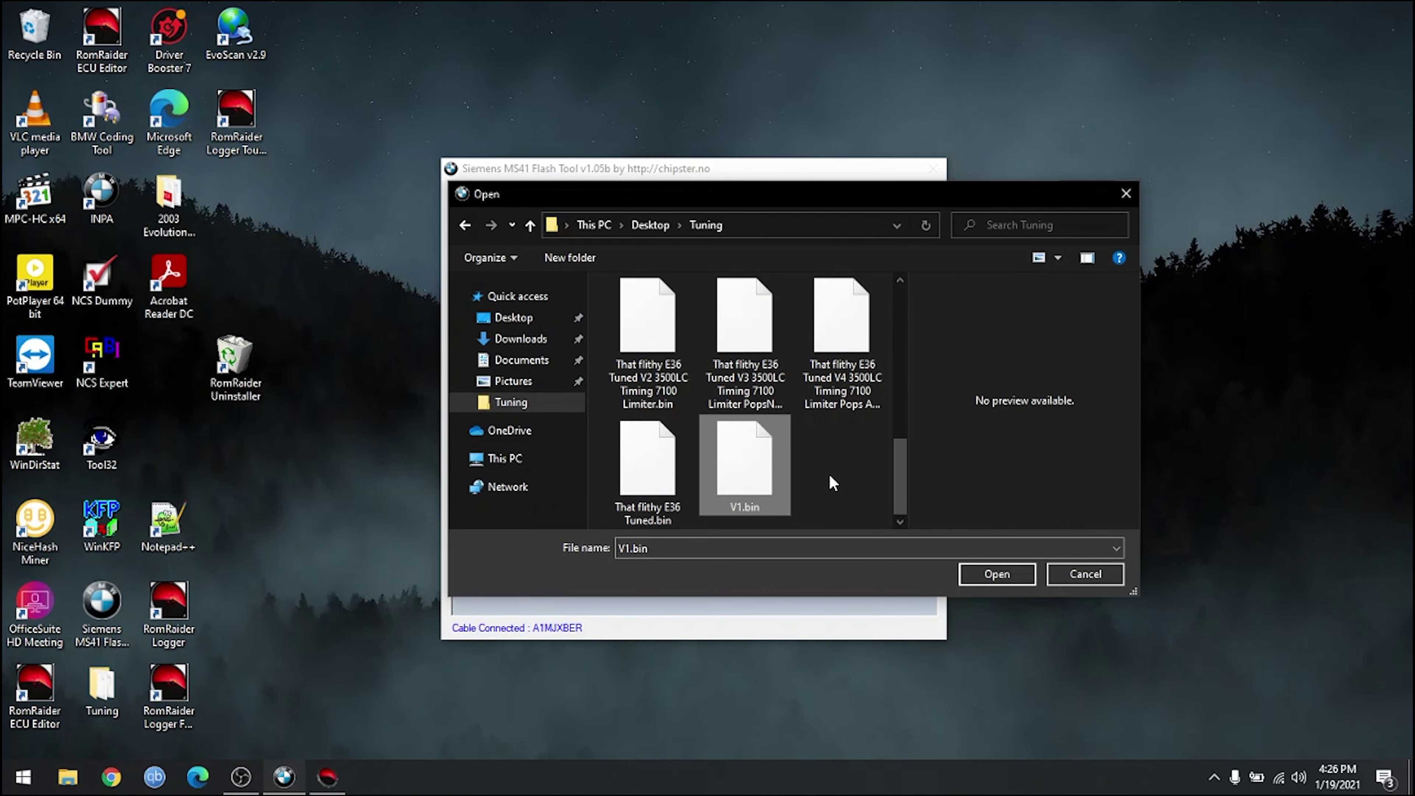
click(1125, 193)
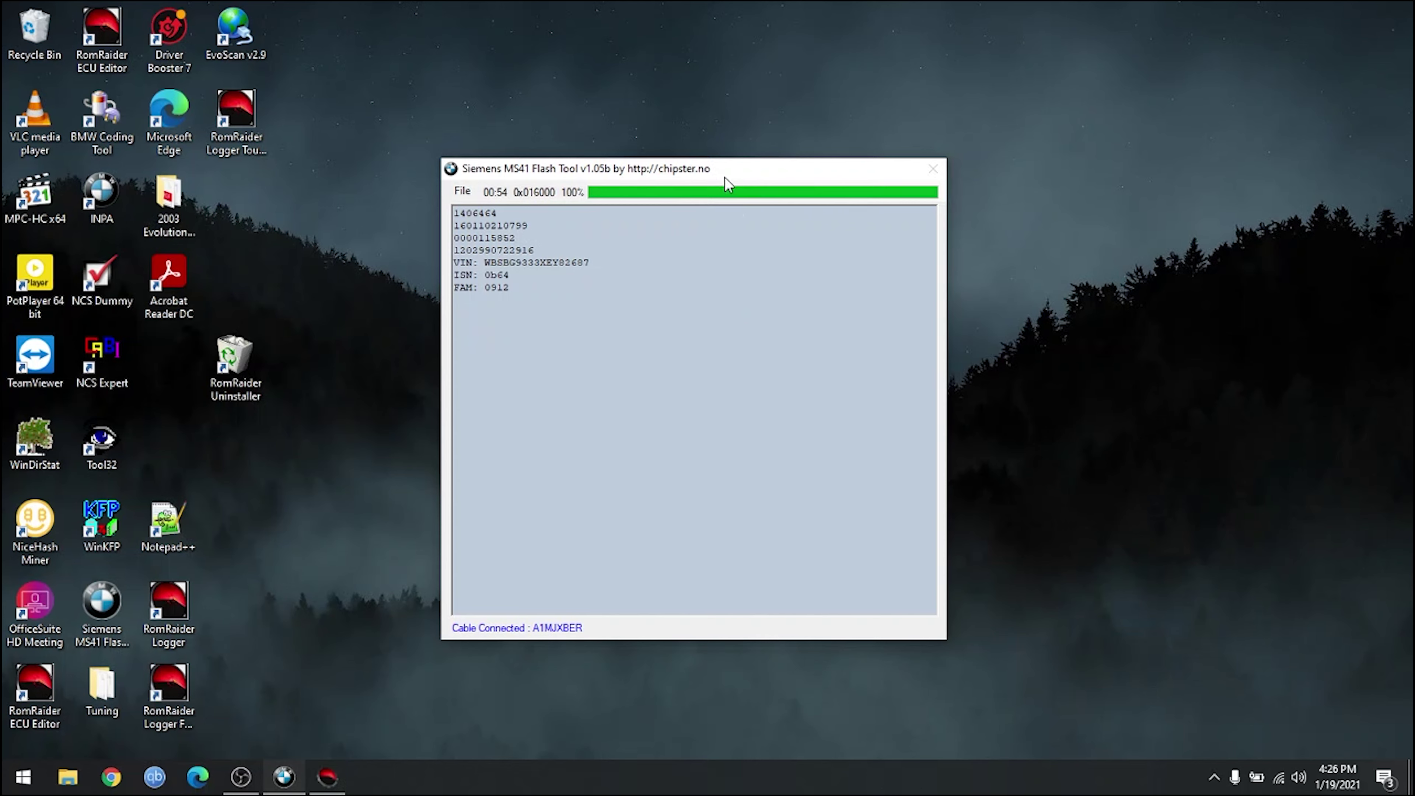
drag(724, 177, 649, 173)
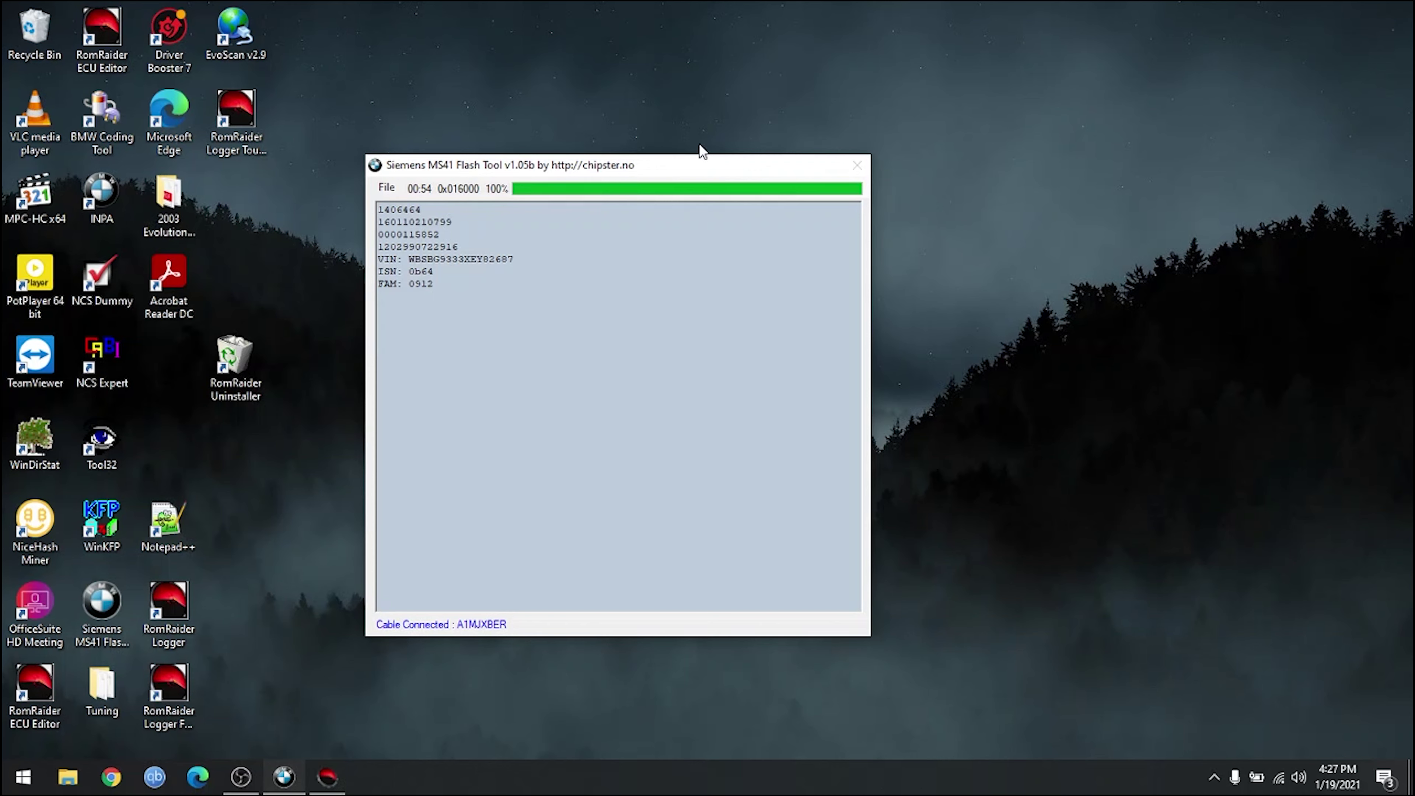
drag(695, 169, 724, 175)
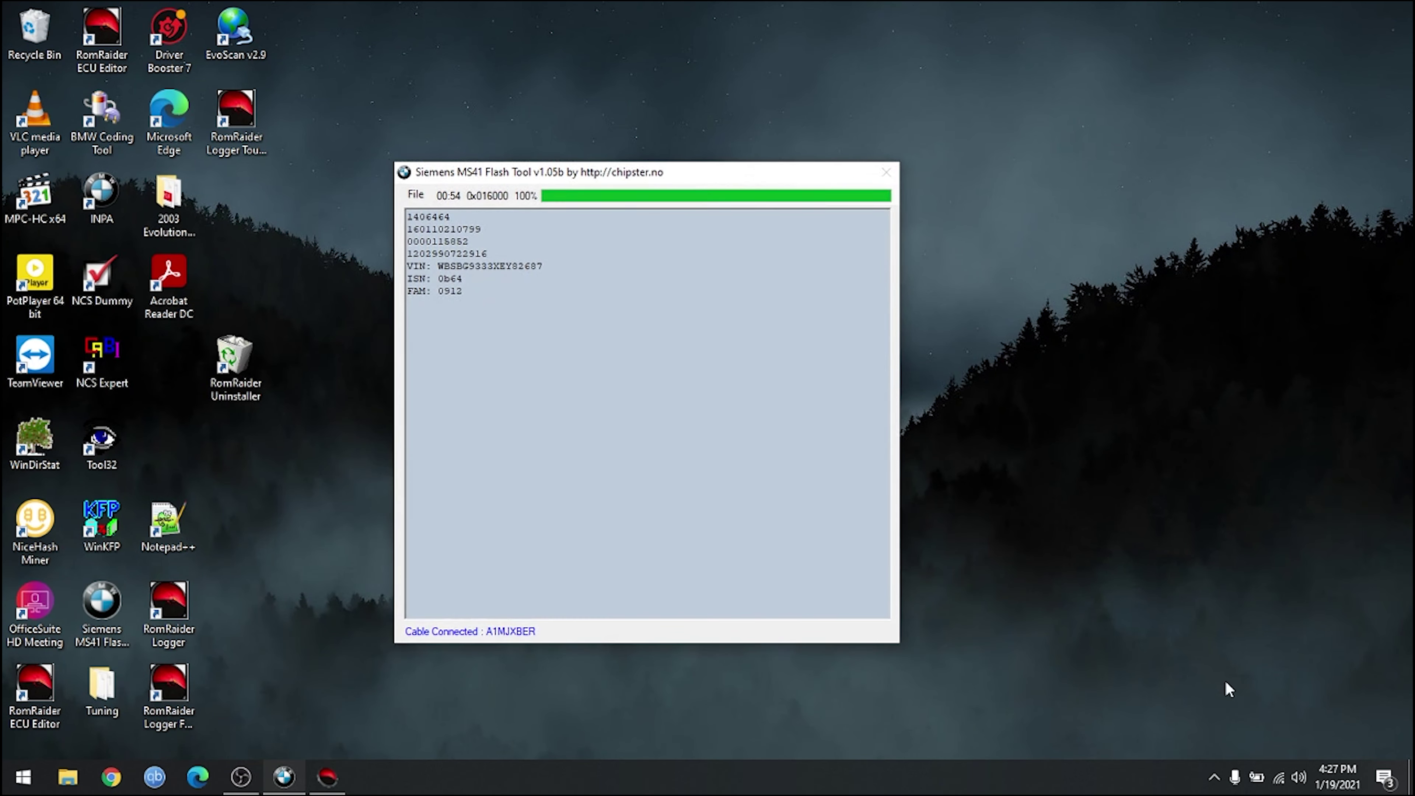
click(1216, 775)
click(1149, 597)
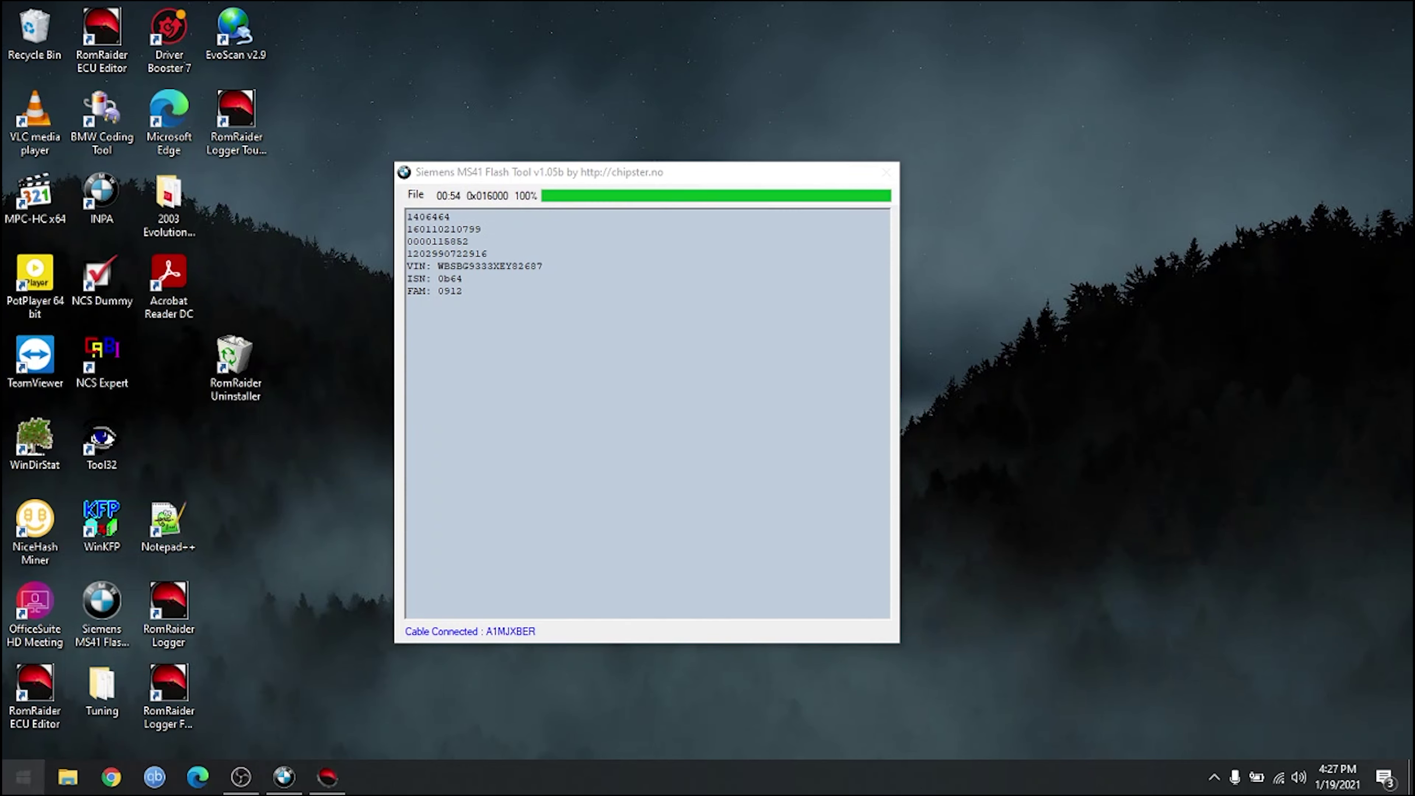
Launch Device Manager via 'dev' and locate the USB Serial Port (COM1) under Ports (COM & LPT)
click(22, 789)
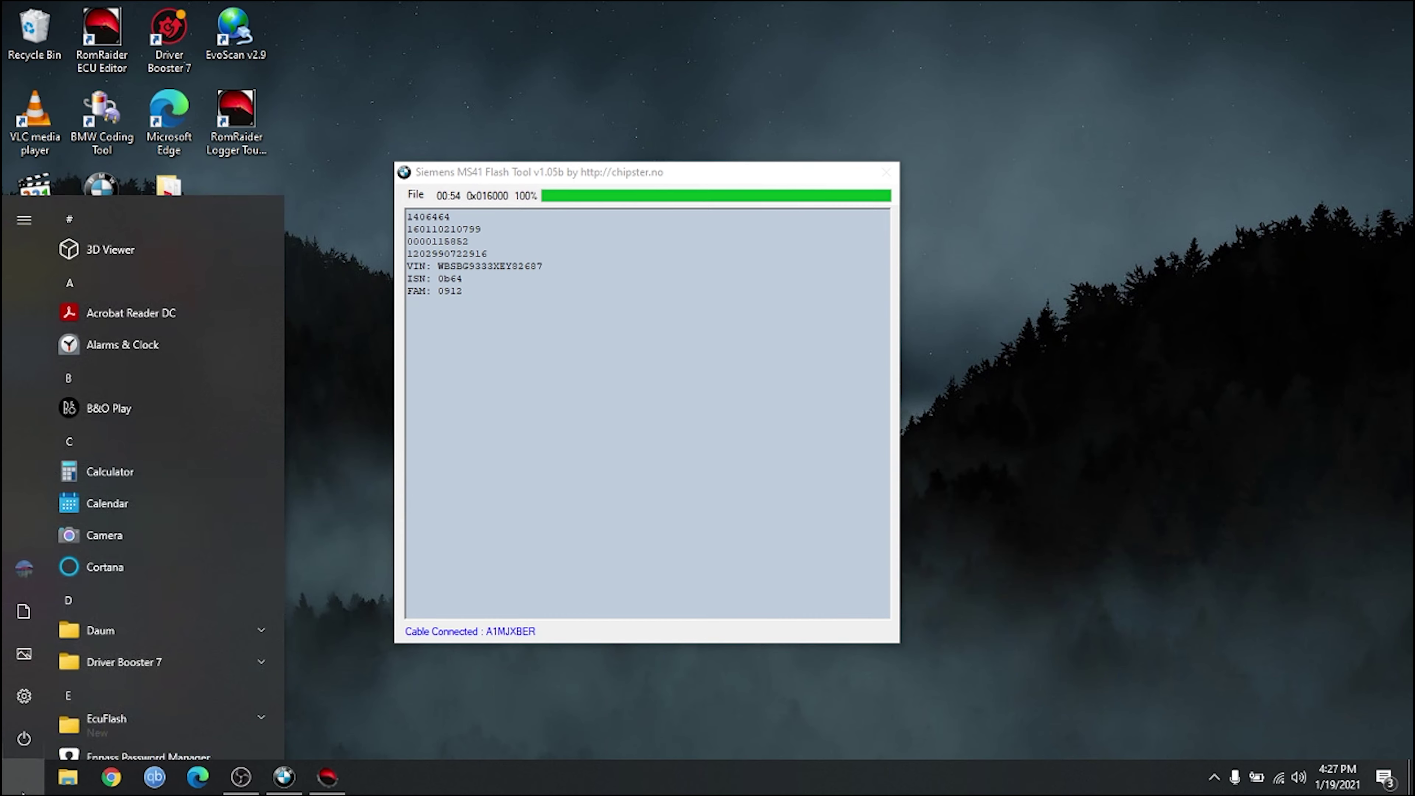
text(dev)
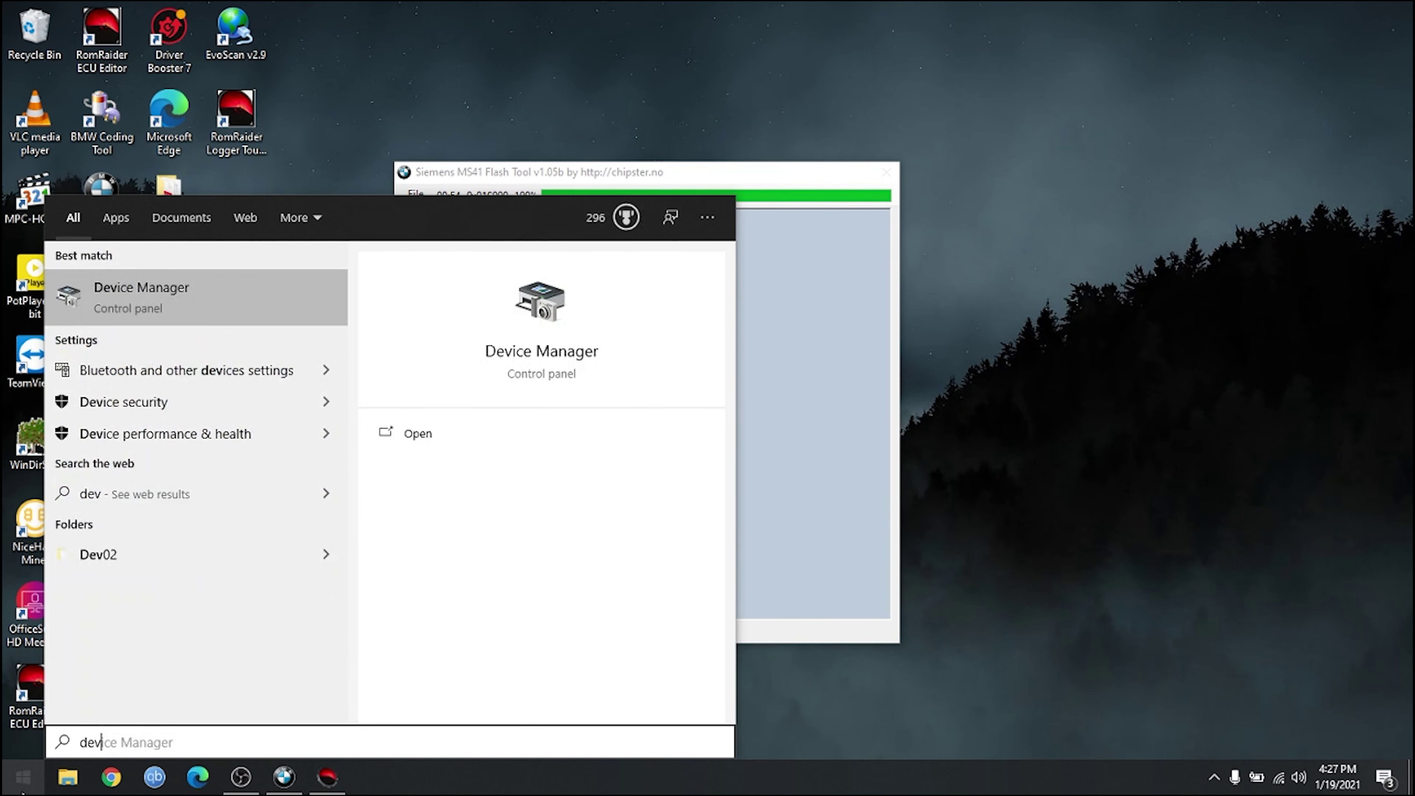
key(Return)
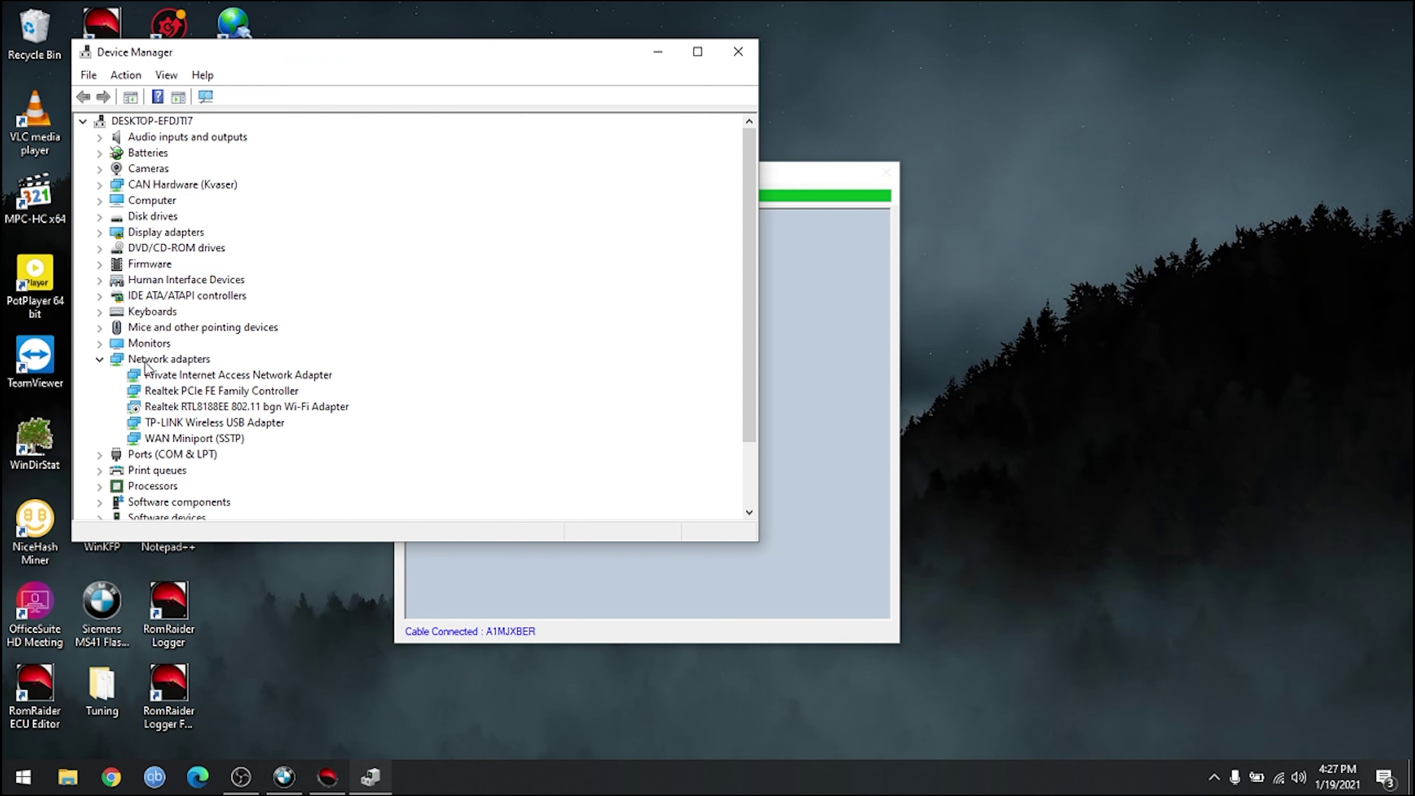
click(100, 361)
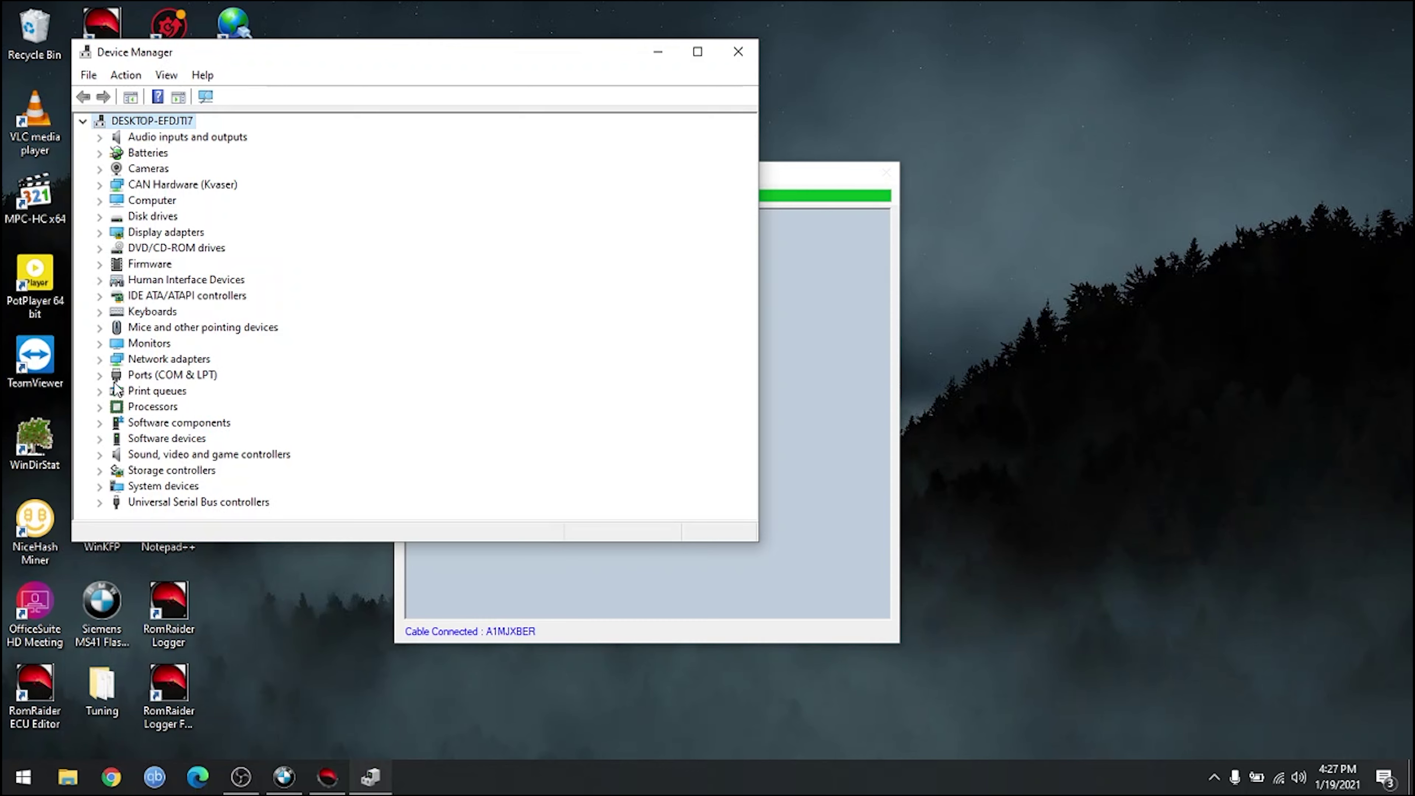
click(100, 376)
click(150, 392)
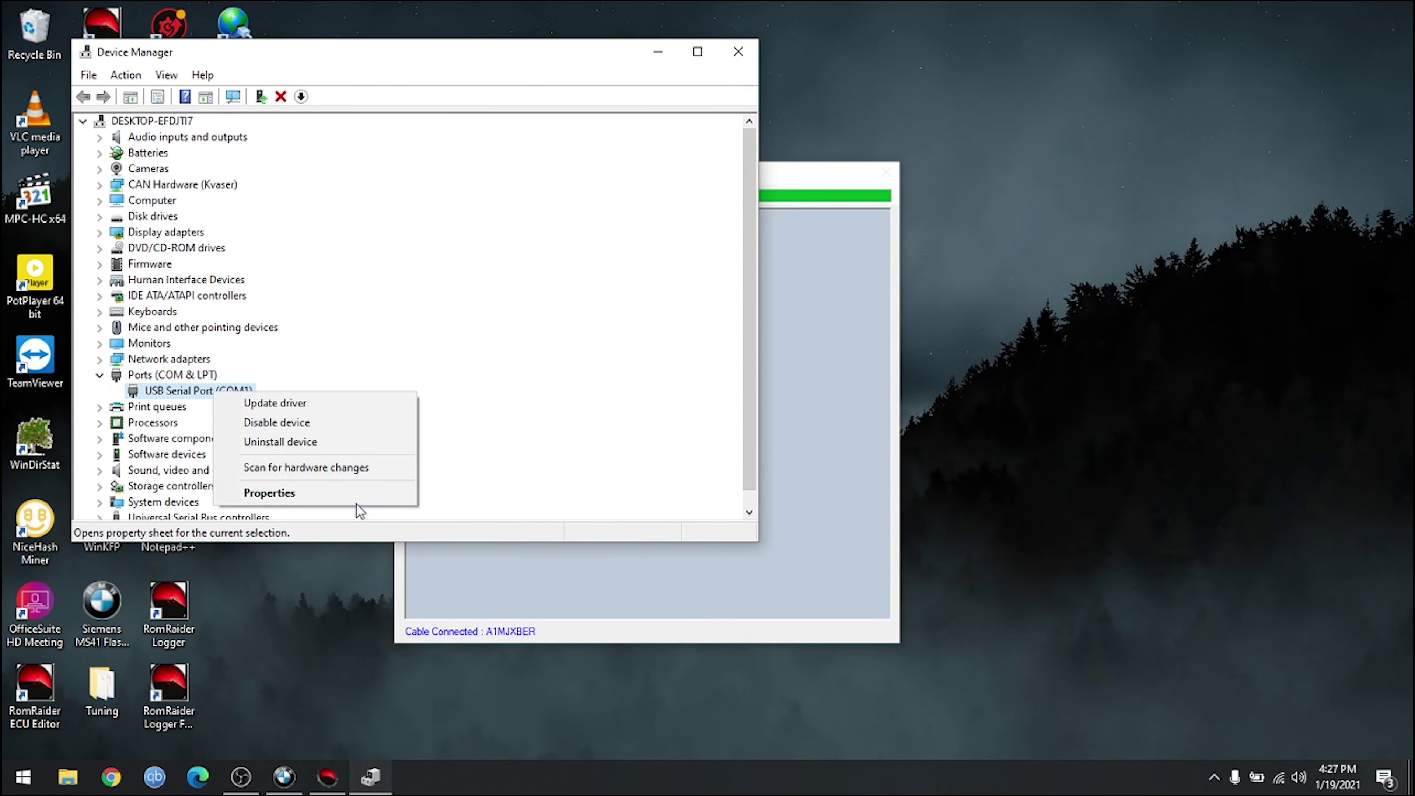
Review the USB Serial Port's advanced settings, keep COM1 unchanged, and close Device Manager
click(357, 504)
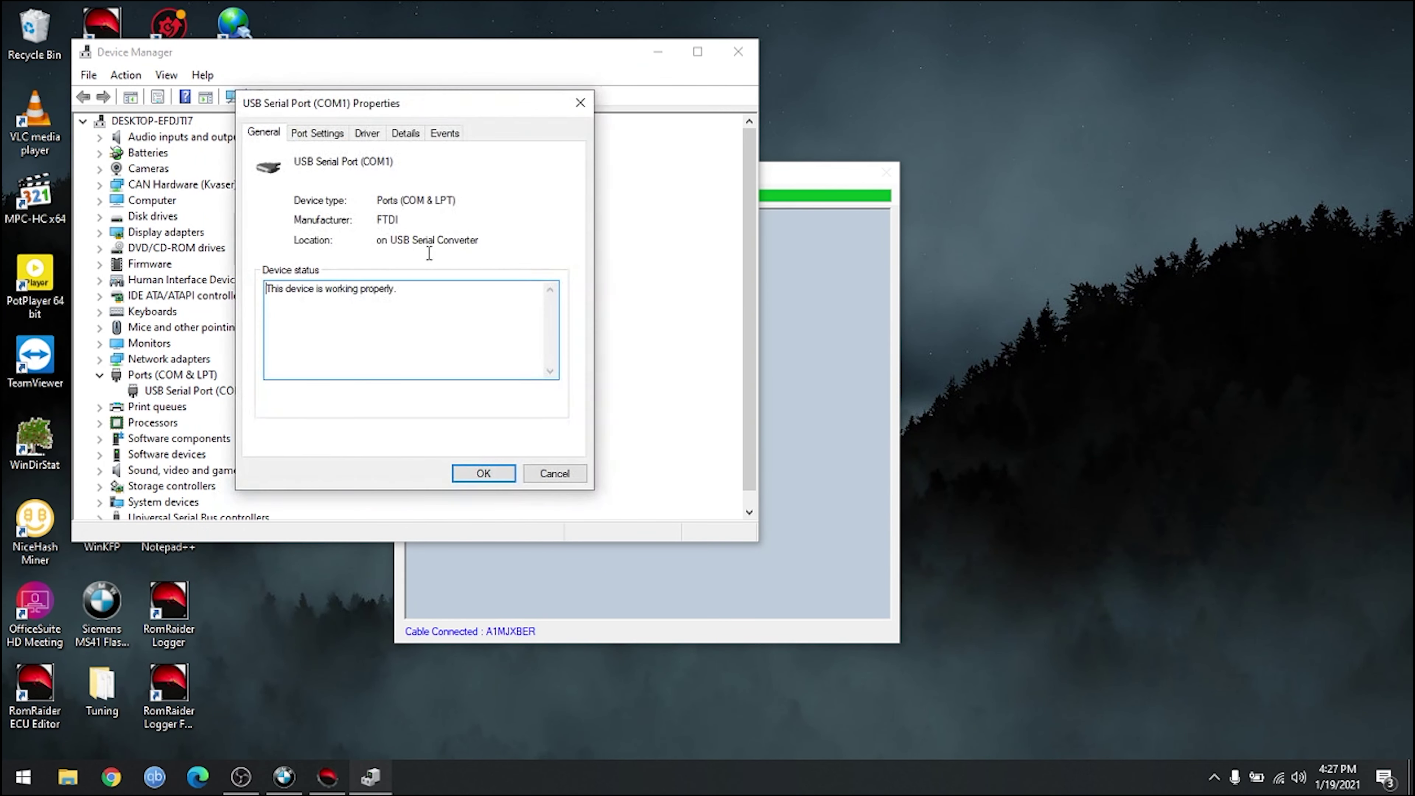
click(326, 139)
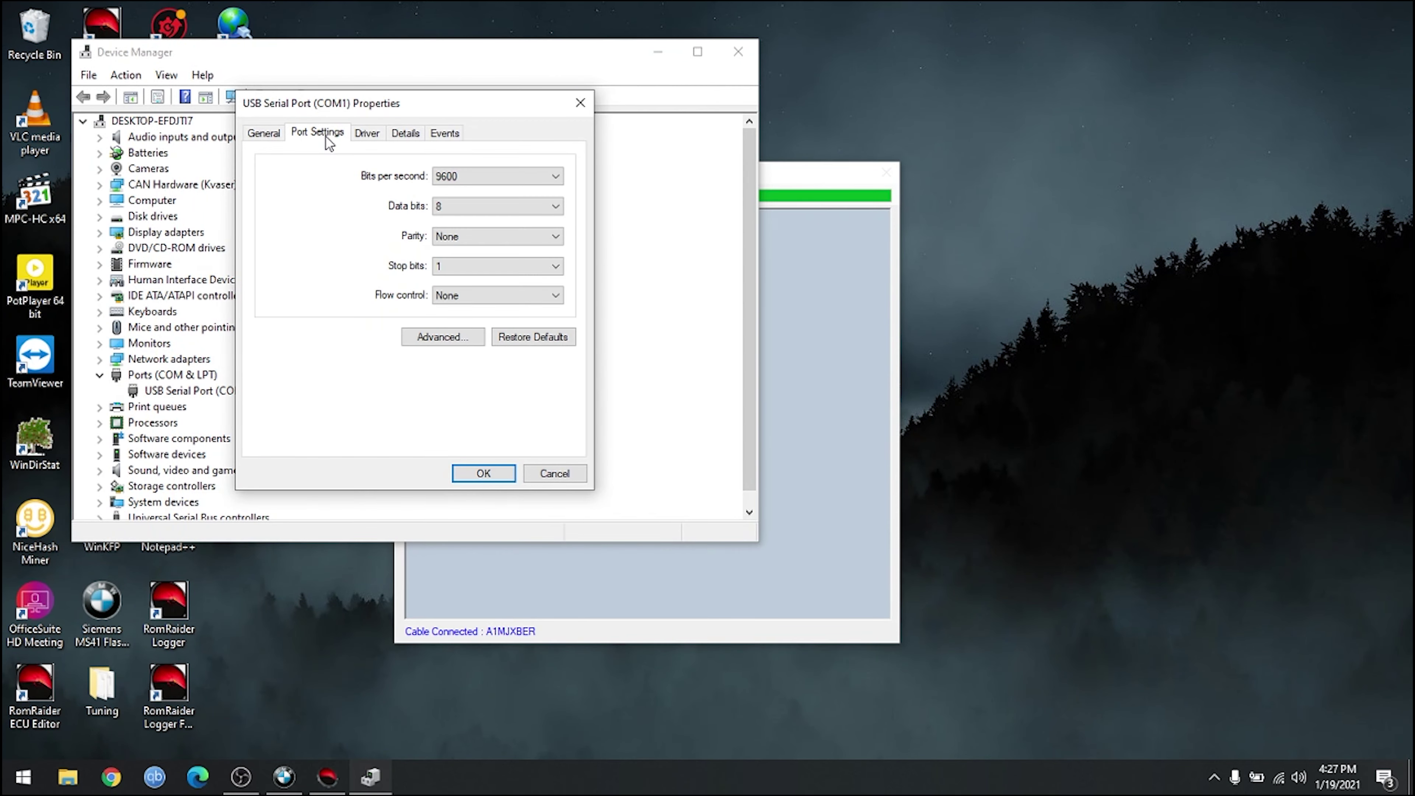
click(430, 337)
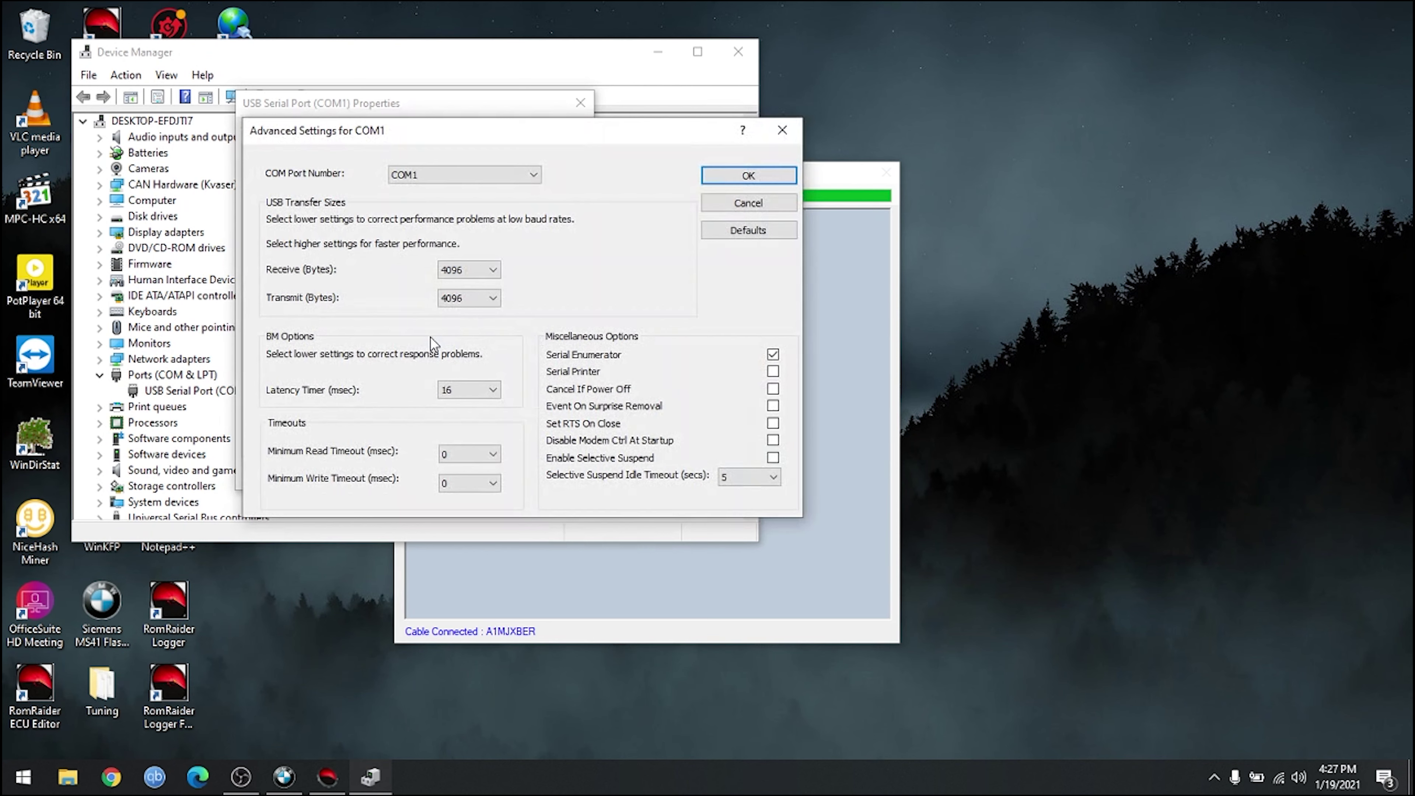
click(449, 177)
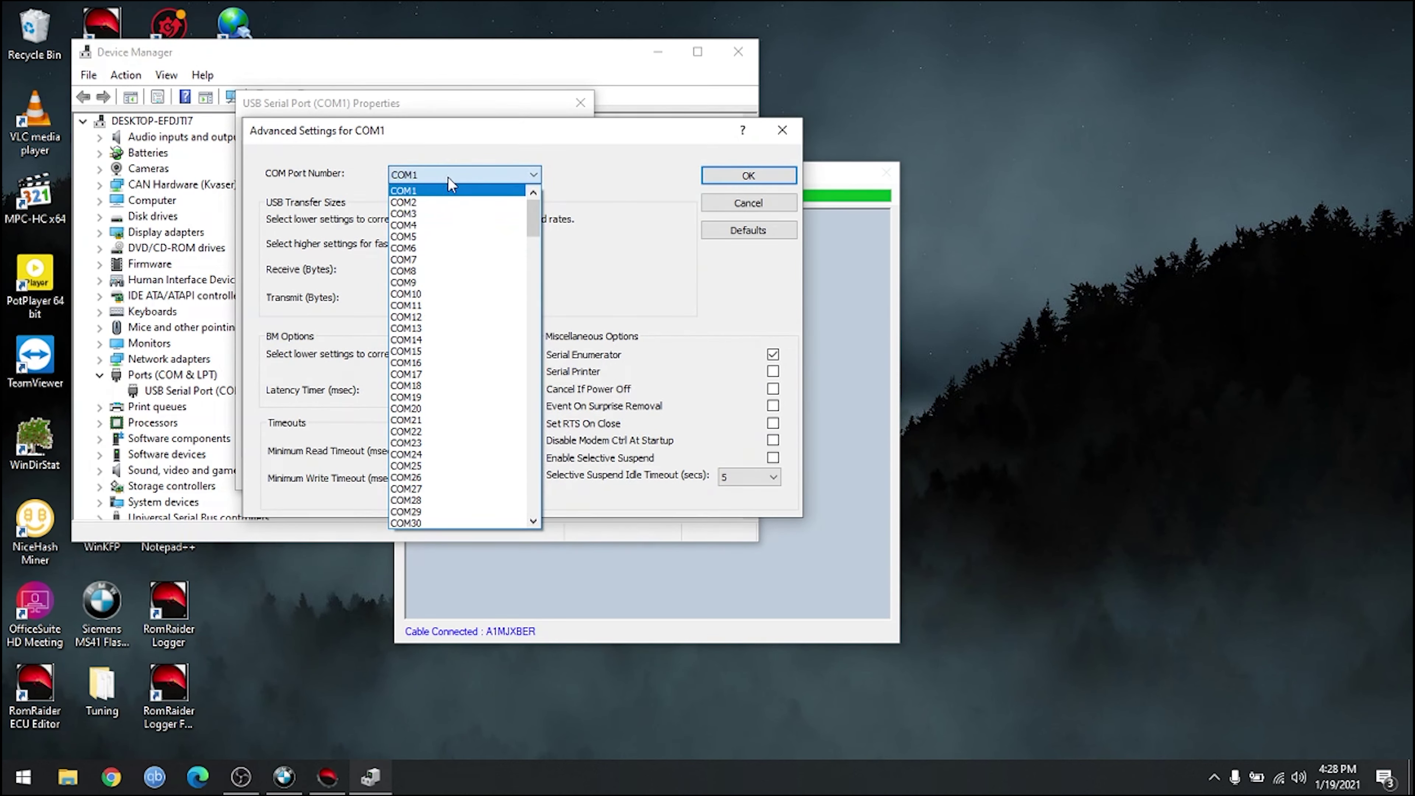
click(725, 201)
click(726, 200)
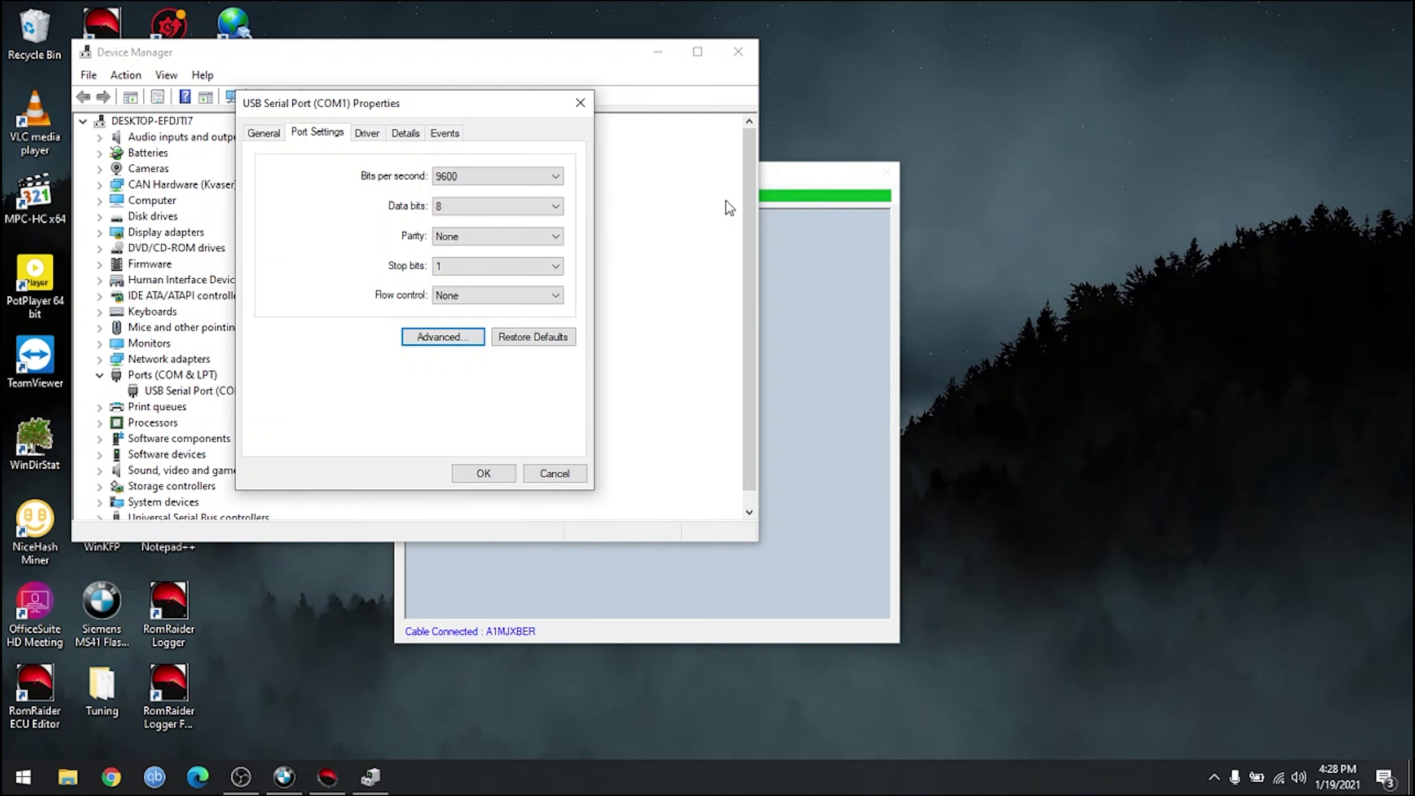
click(554, 473)
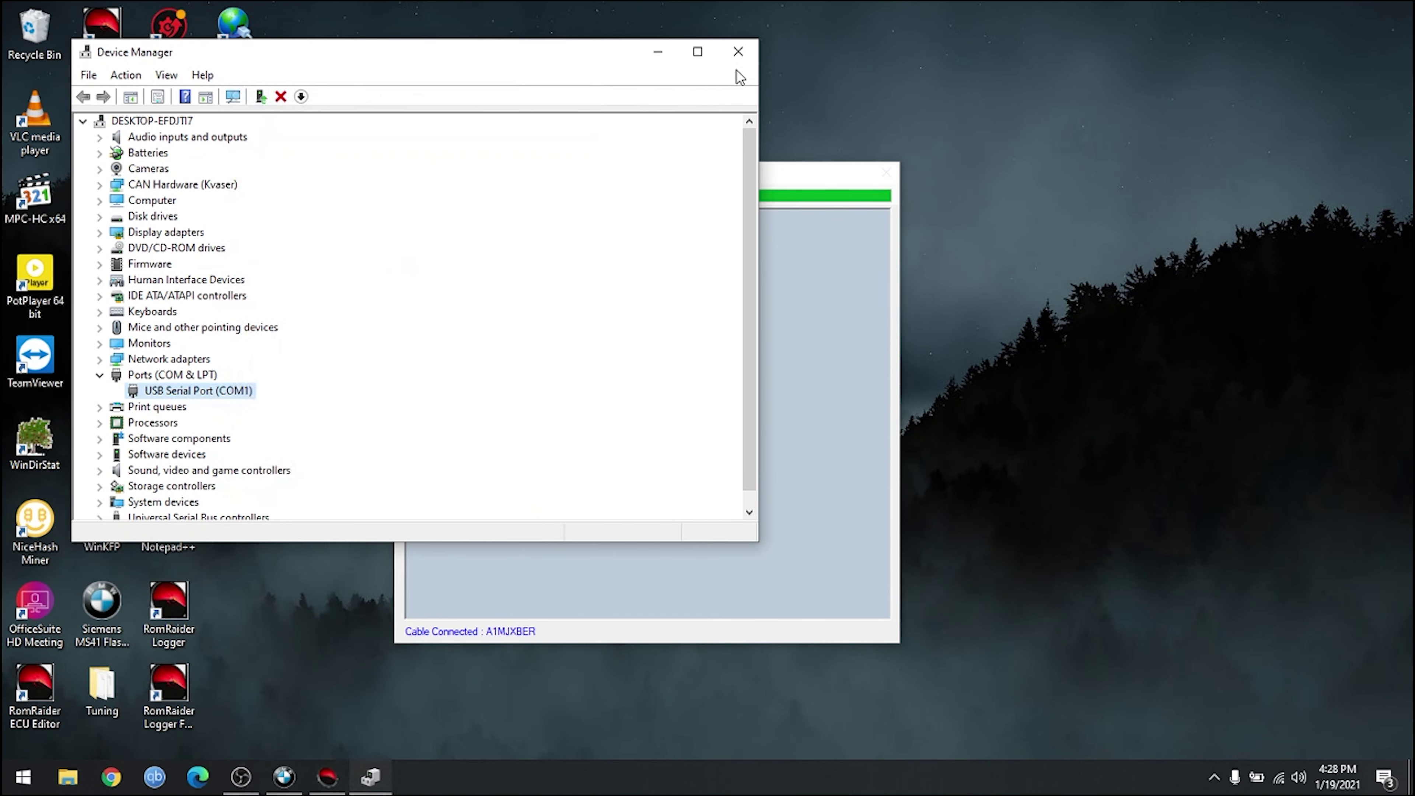
click(739, 51)
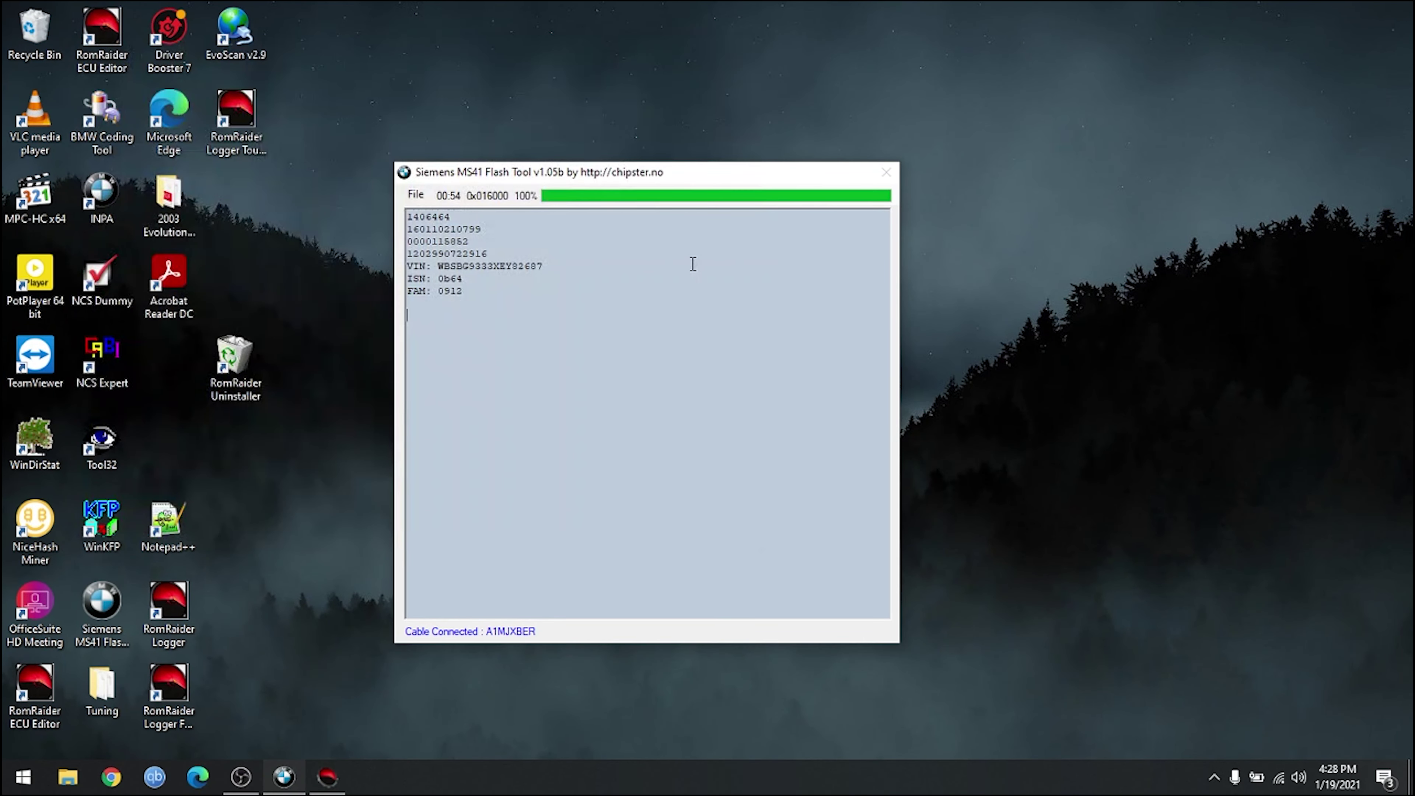